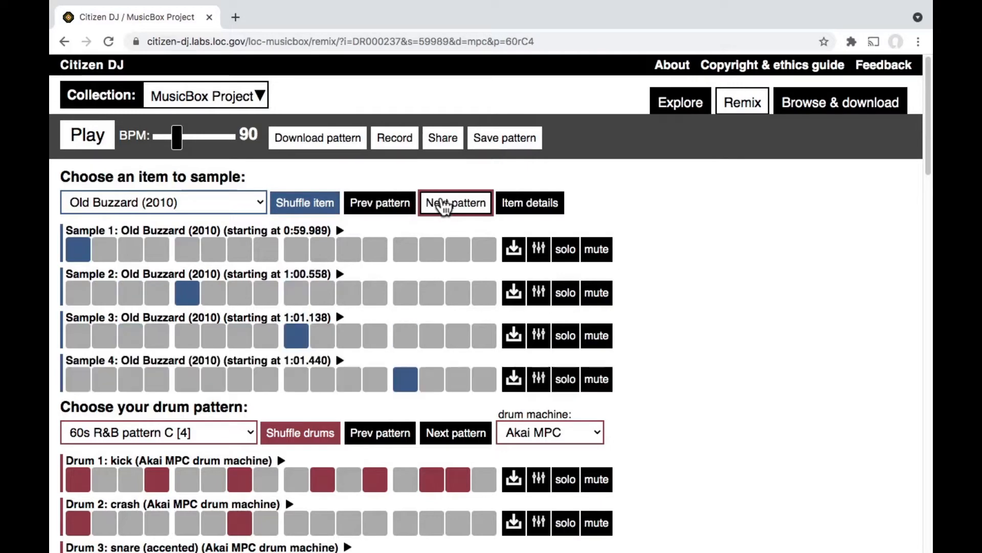
Choose A Whole Heap of Little Horses (2011) as the item to sample and preview its first sample
click(380, 207)
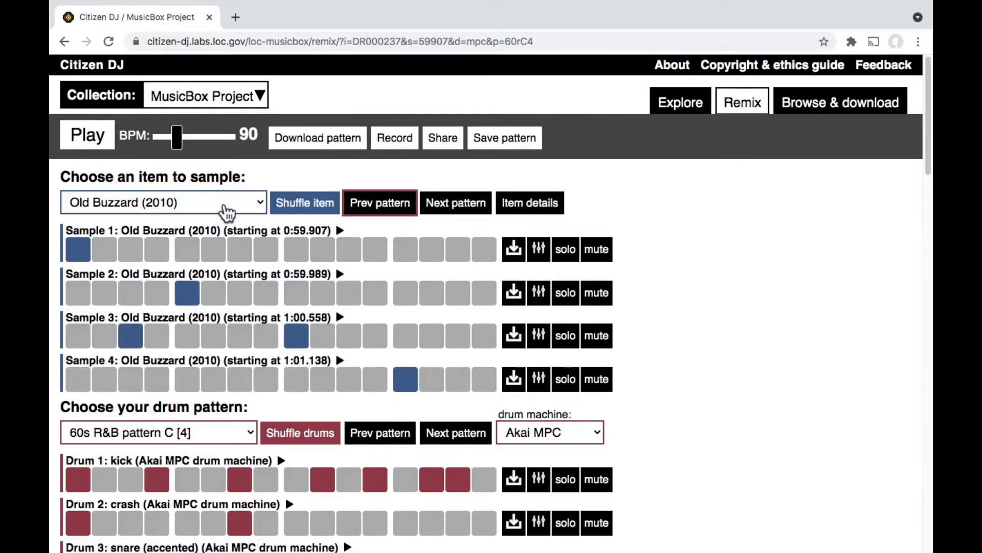
click(227, 213)
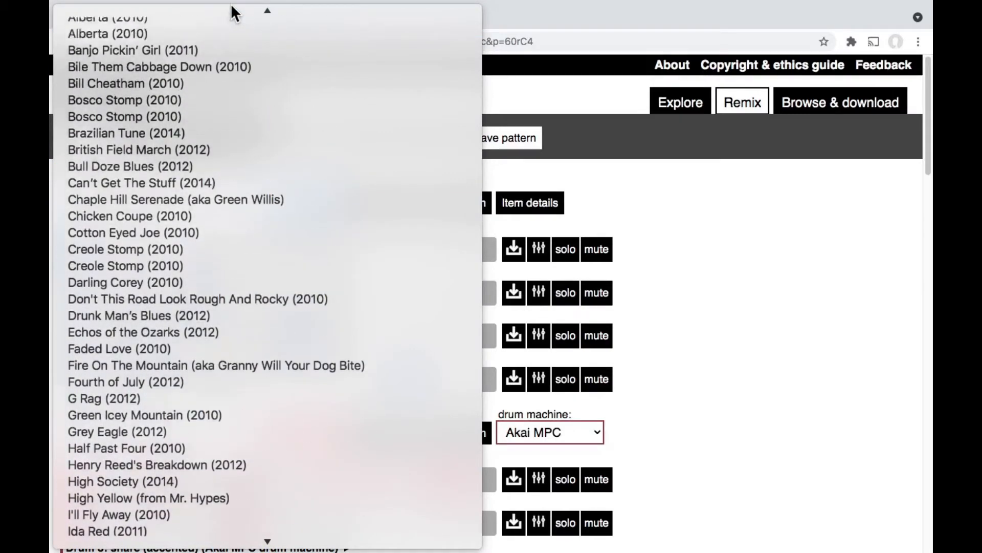
click(217, 65)
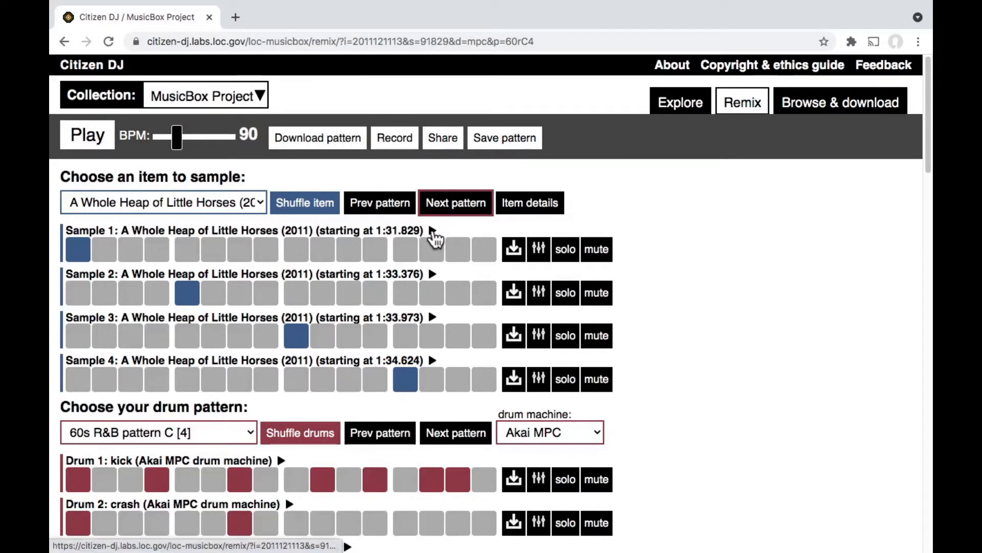
click(433, 232)
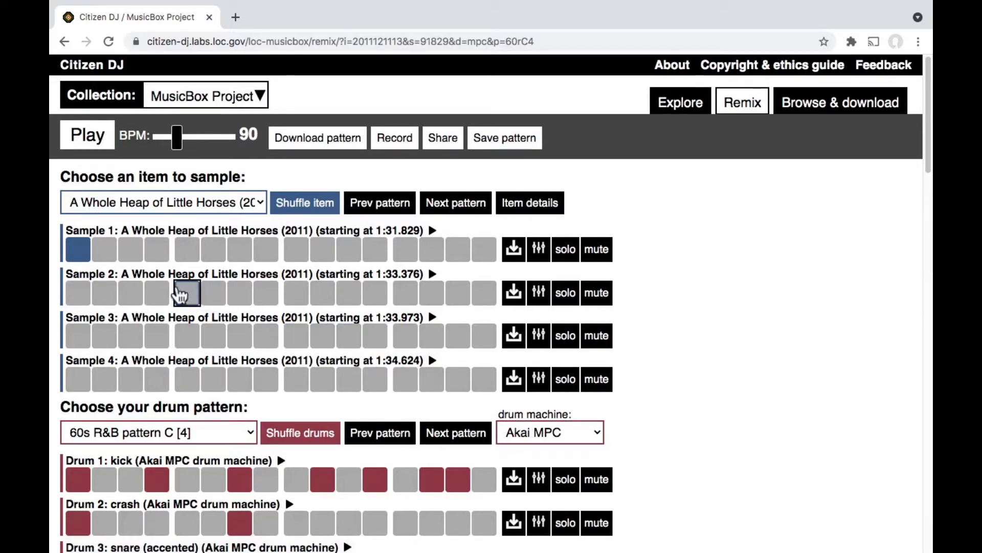
Clear all active steps from the kick, crash, snare (accented) and hi-hat drum tracks
scroll(182, 310, down, 5)
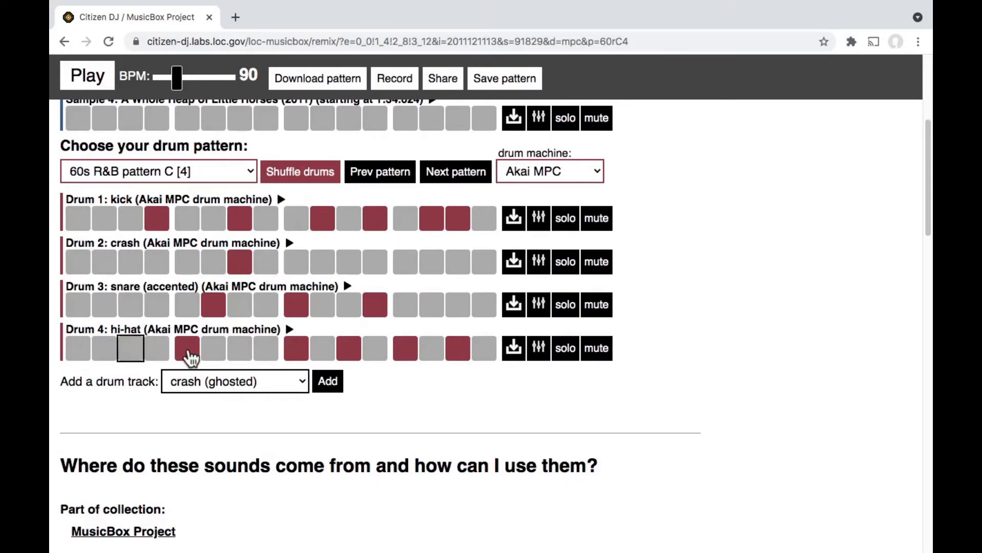
click(190, 354)
click(212, 302)
click(239, 262)
click(231, 222)
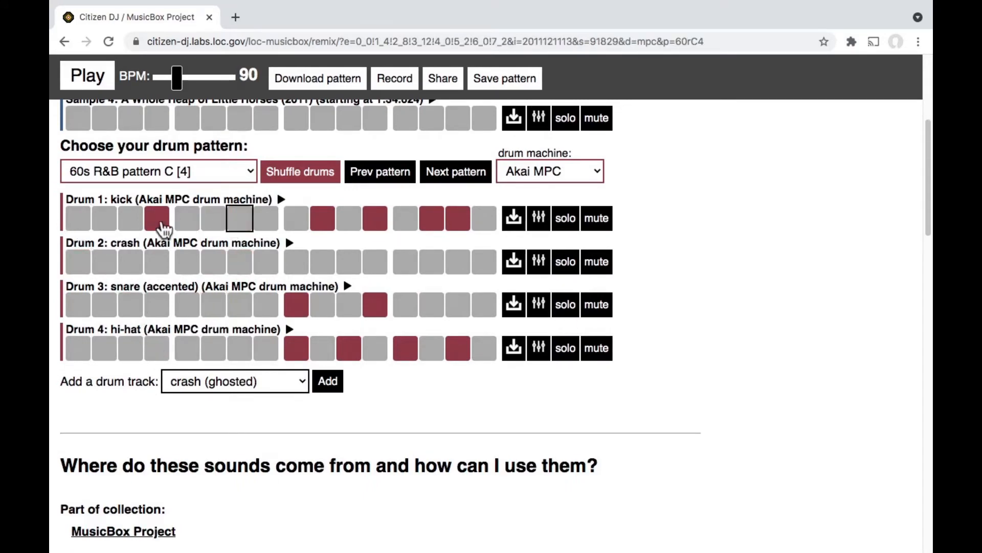
click(157, 220)
click(323, 219)
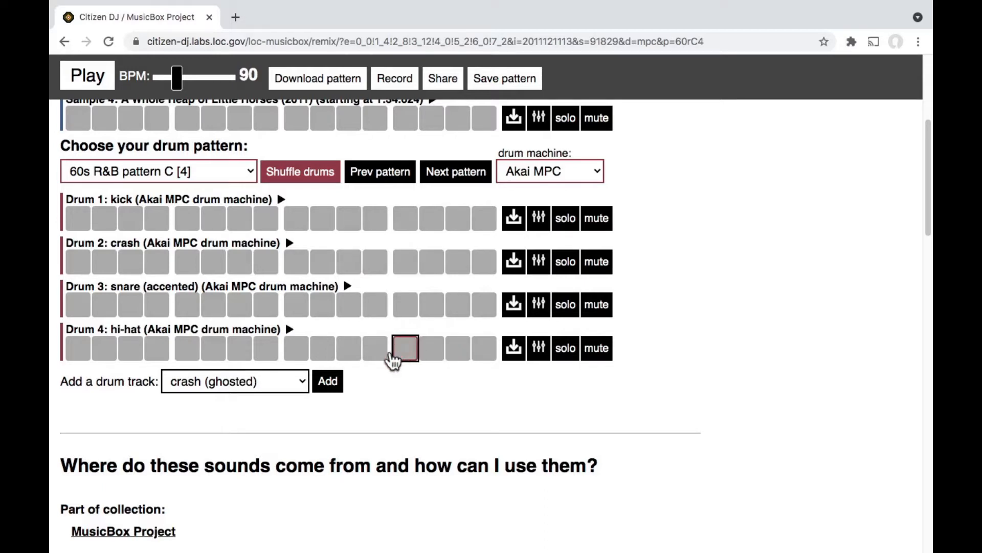
Place snare (accented) hits on steps 5 and 13 and start playback of the pattern
click(190, 306)
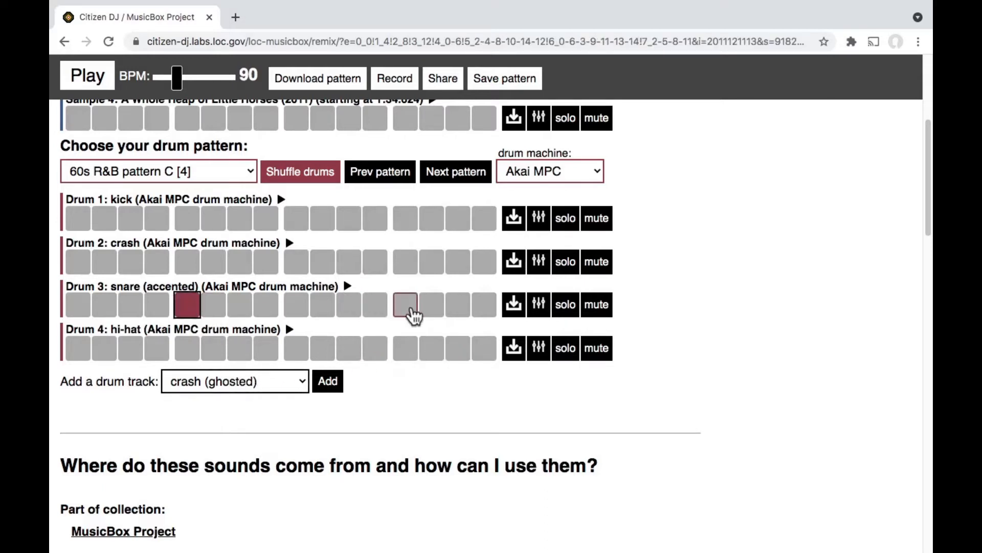
click(412, 309)
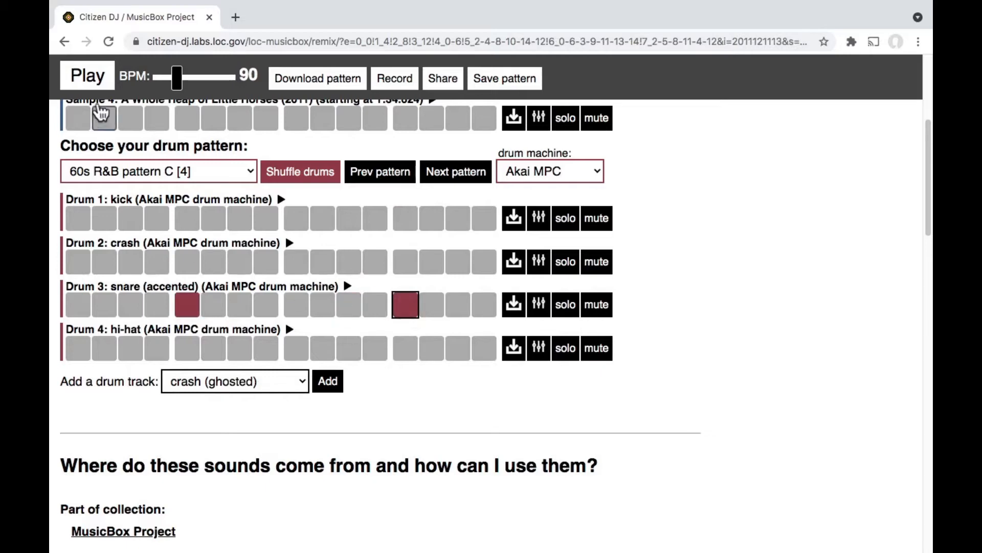
click(85, 78)
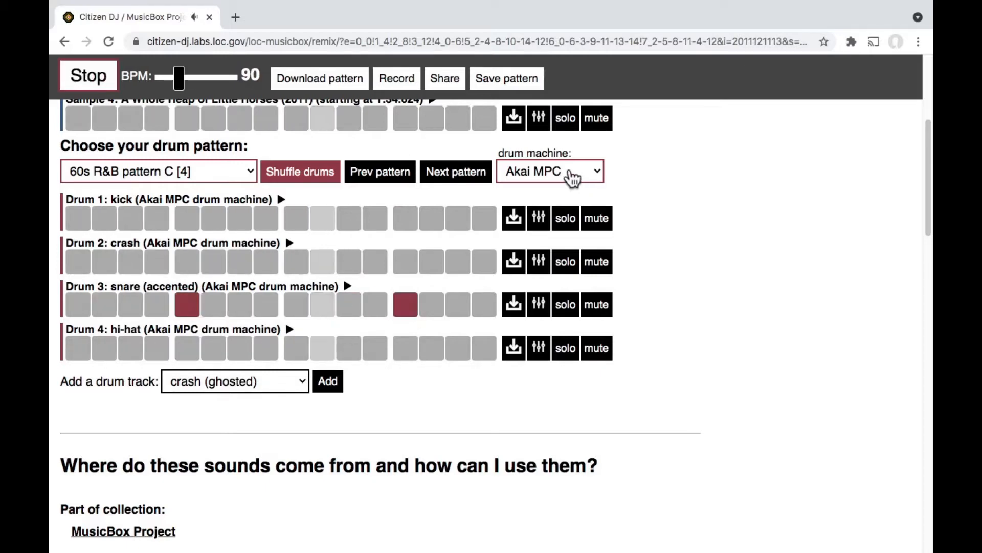
Switch the drum machine to Roland TR-808 and raise the tempo to 160 BPM
click(572, 174)
click(561, 275)
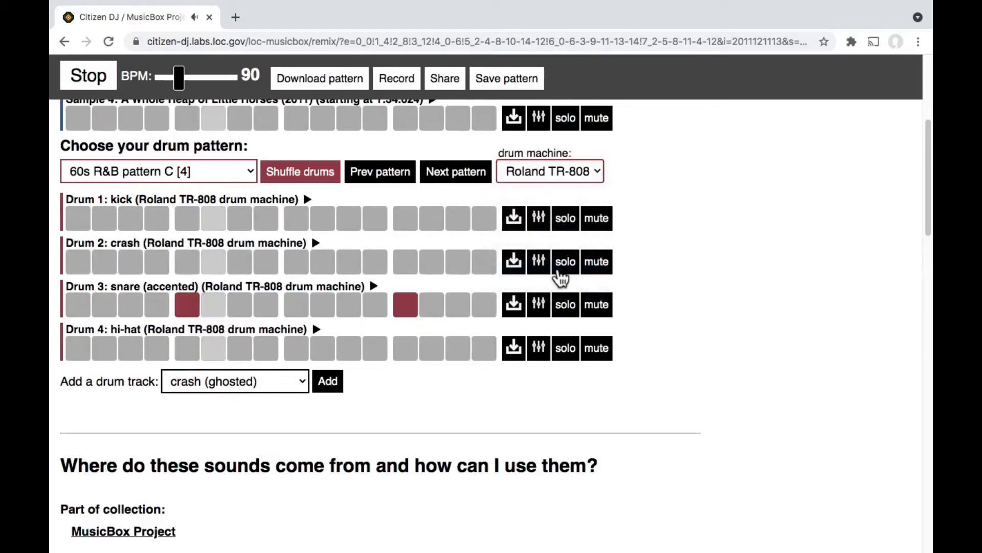
click(265, 176)
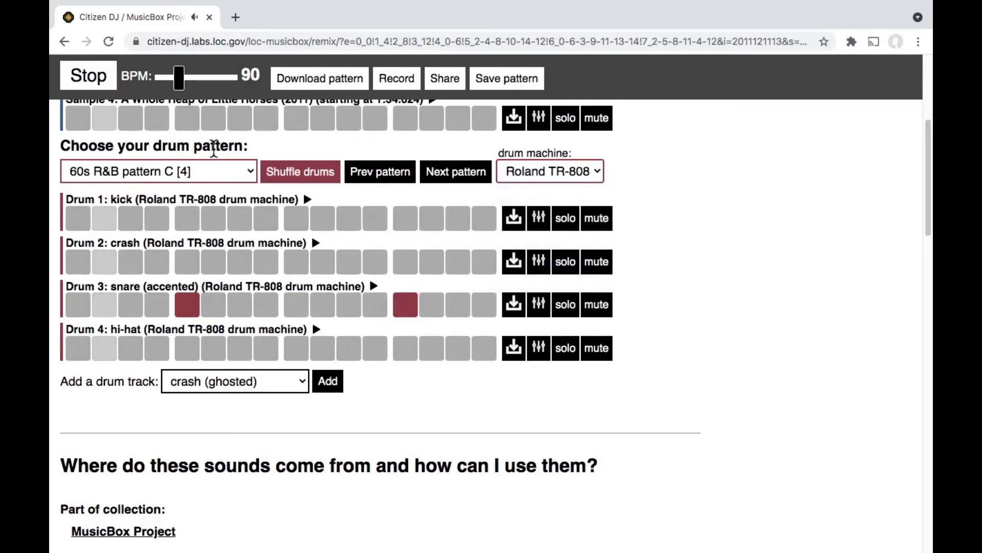
drag(180, 82, 221, 84)
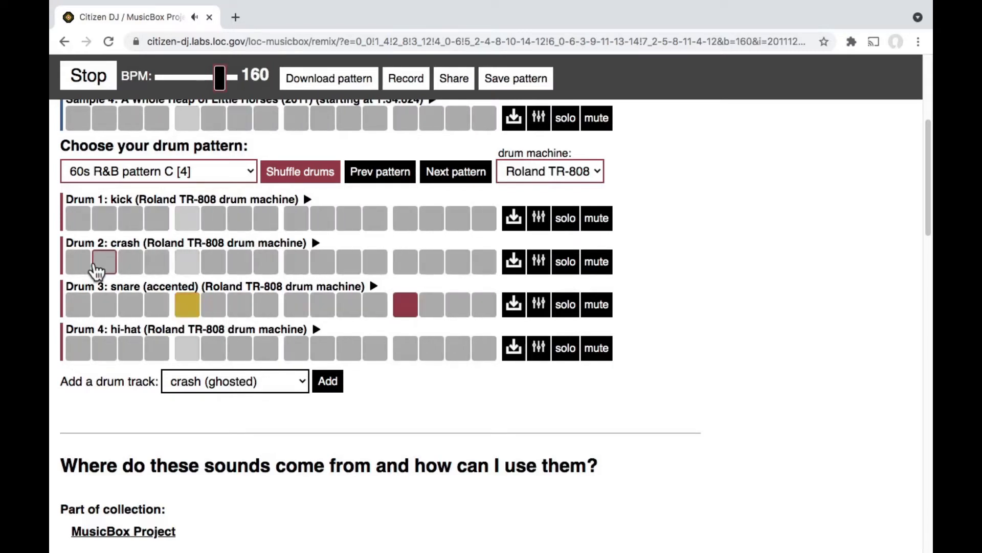
Place kick hits on steps 1, 4, 7, 10 and 13 of the Drum 1 track
click(77, 220)
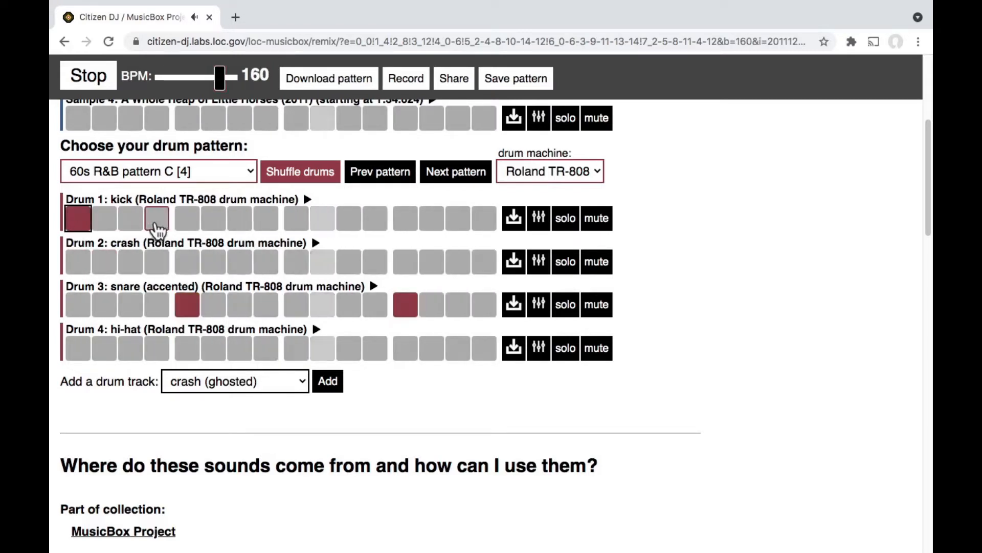
click(156, 220)
click(240, 221)
click(323, 220)
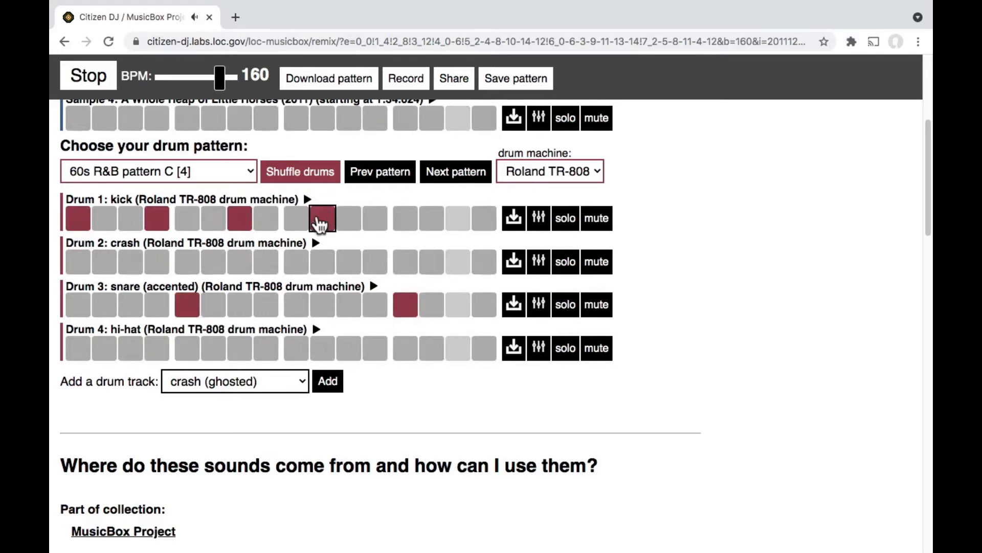
click(406, 219)
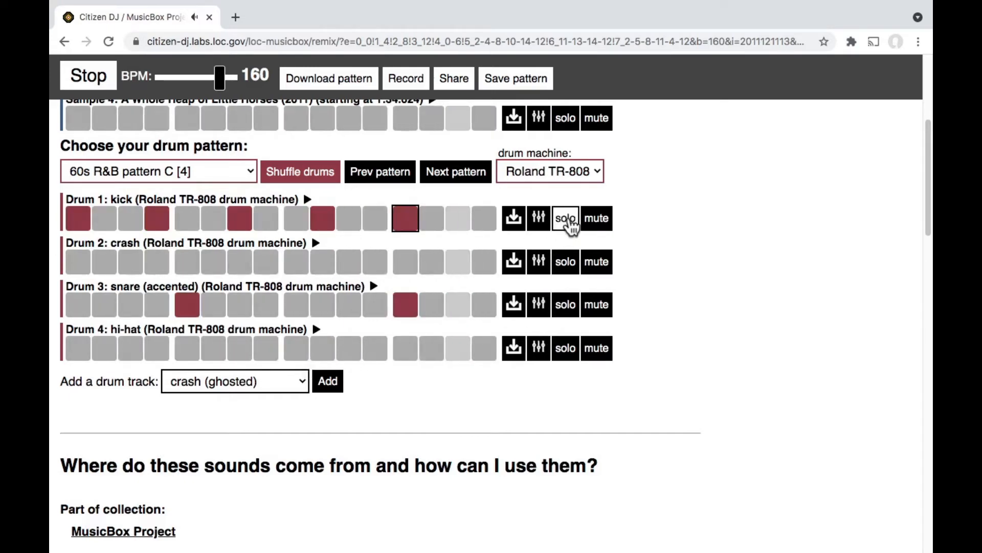
Listen to the kick track and the snare (accented) track soloed one after the other, turning each solo off again
click(567, 219)
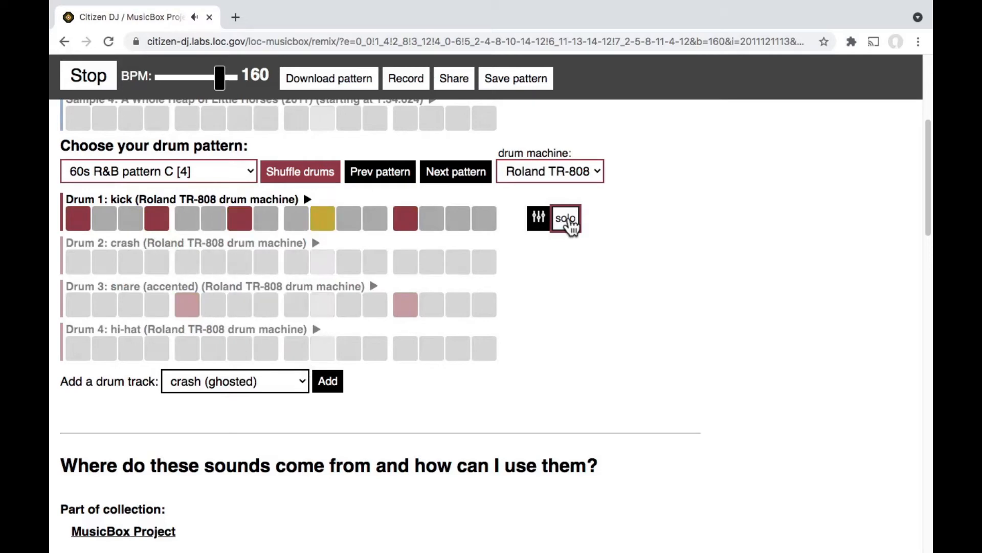
click(567, 220)
click(566, 304)
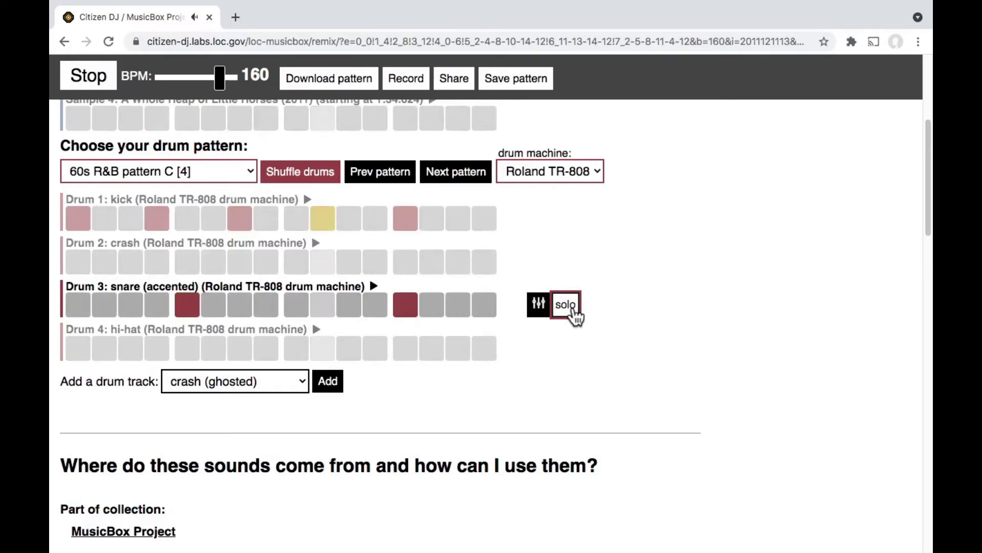
click(573, 313)
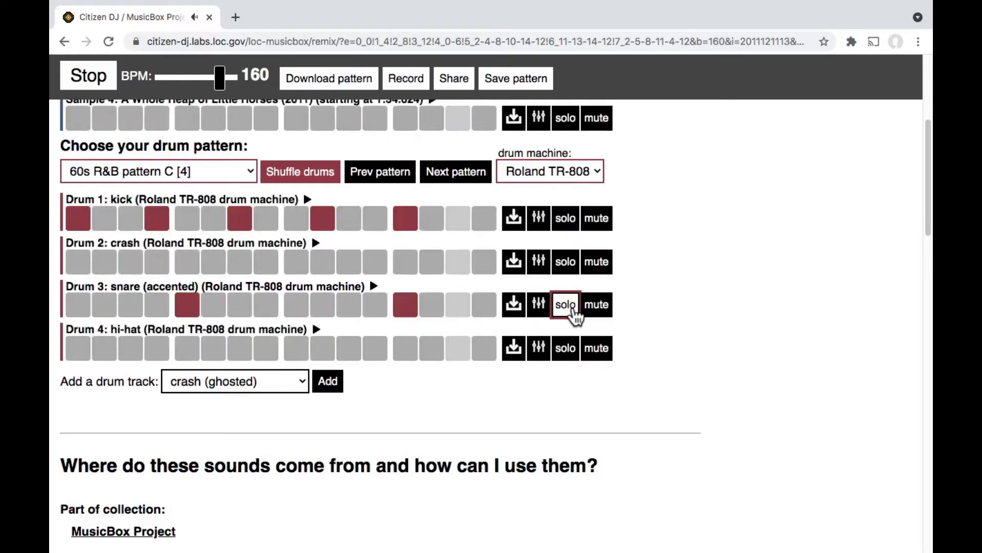
Add a tom 1 (buzzed) drum track and place a hit on its step 11
click(263, 383)
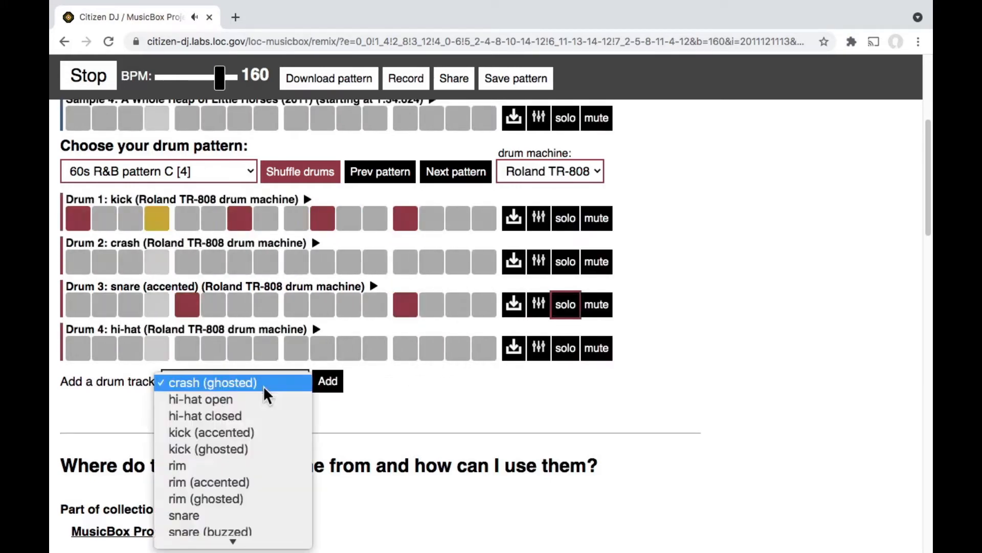
click(244, 474)
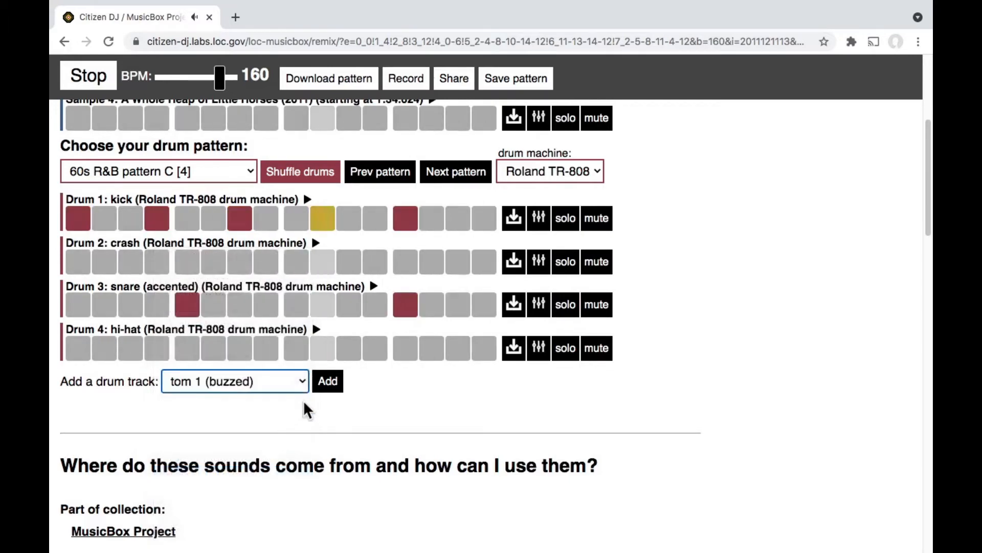
click(328, 381)
click(350, 392)
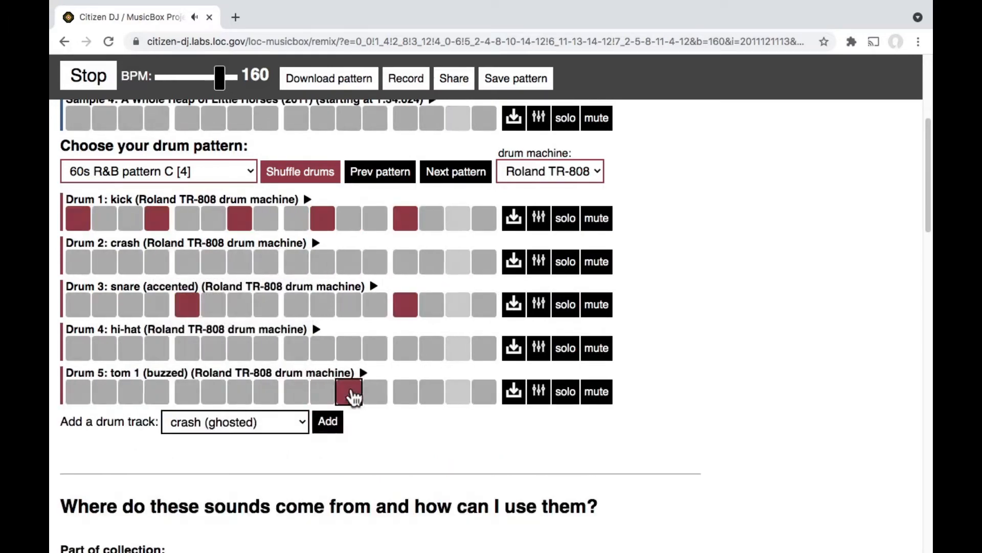
Add a tom 3 drum track and place a hit on its step 13
click(274, 429)
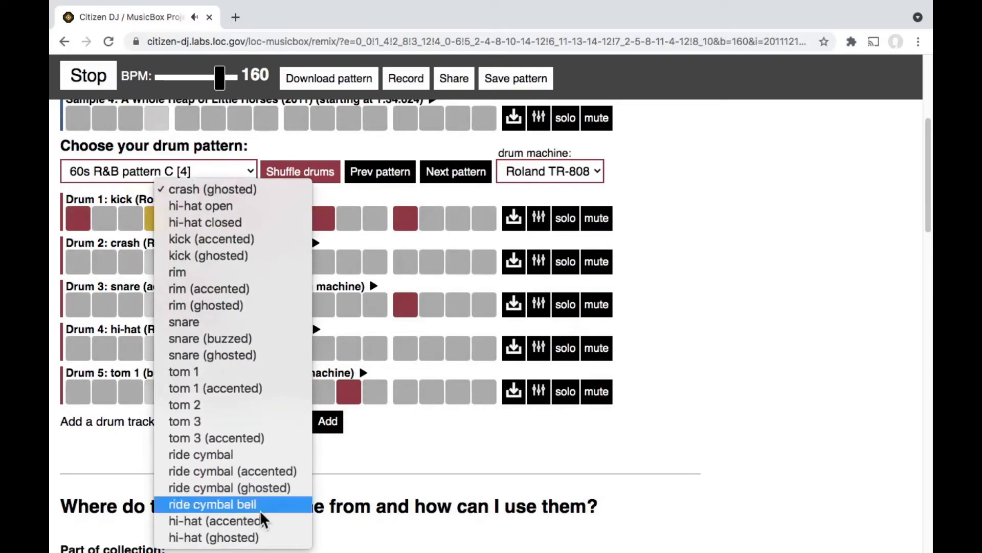
click(247, 427)
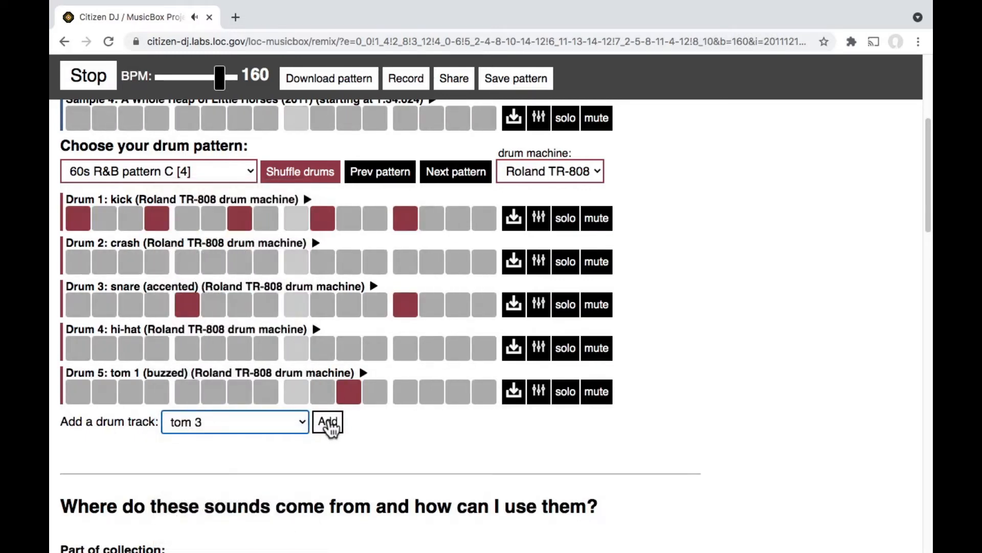
click(328, 422)
click(405, 435)
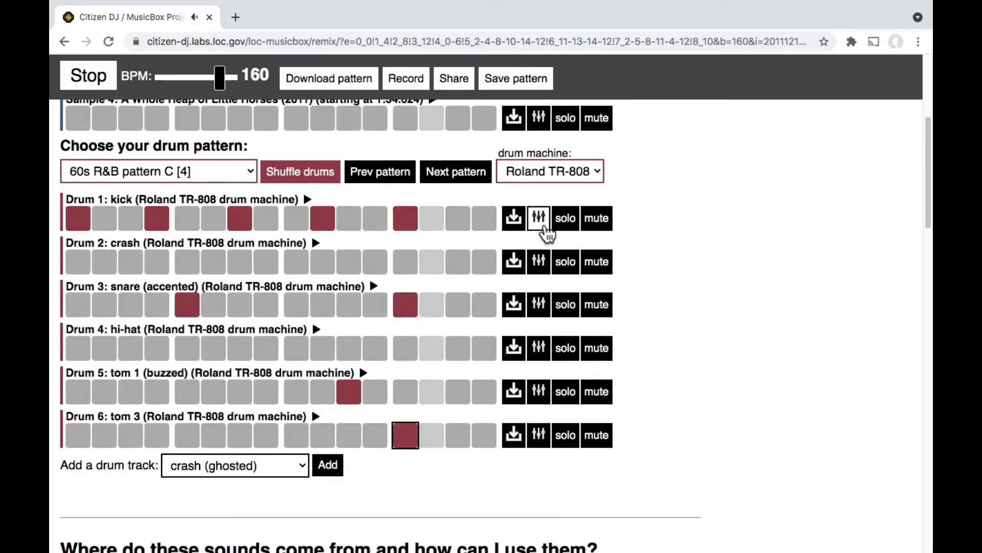
Shorten the kick track's clip duration to 0.124 in its track settings
click(540, 219)
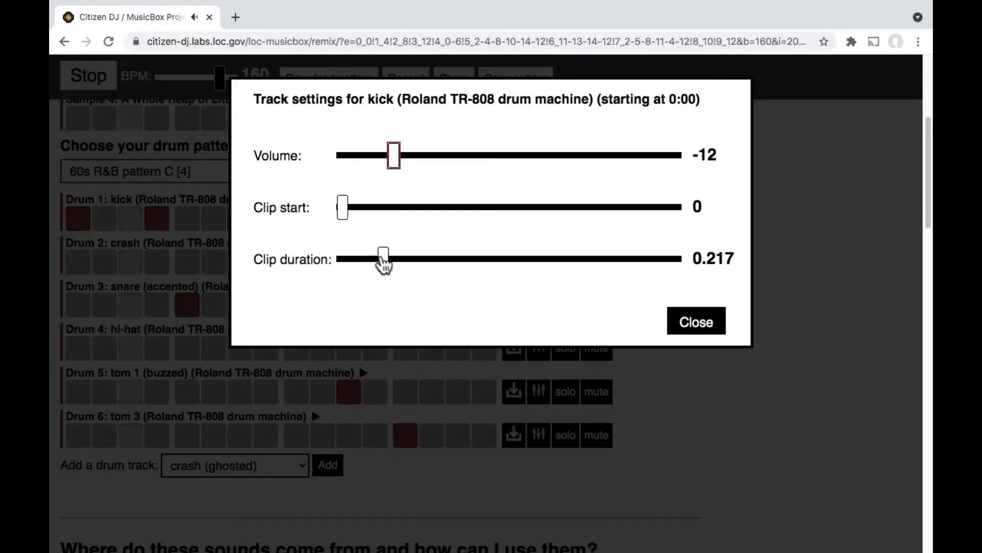
drag(384, 259, 367, 263)
click(681, 323)
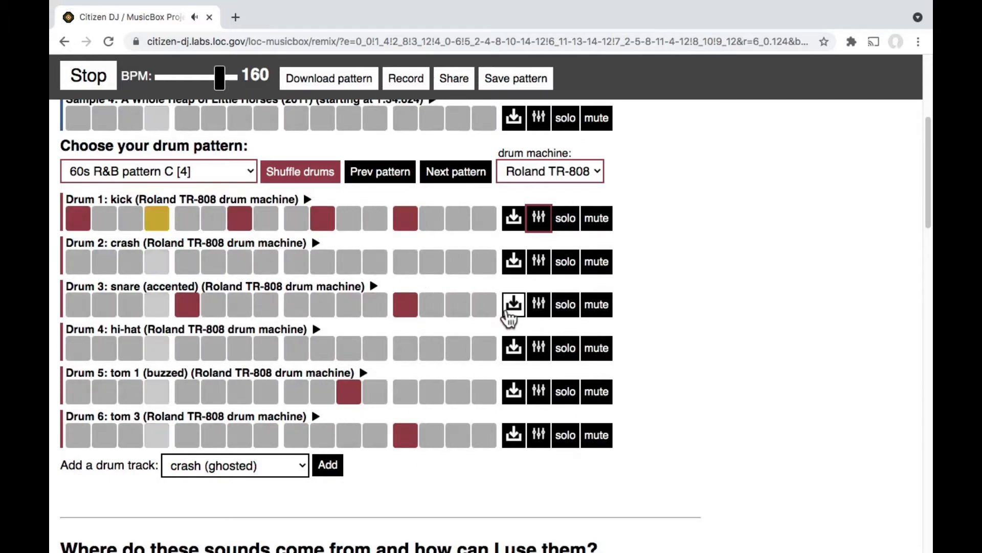
Lower the snare (accented) track's volume to -13.8 in its track settings
click(540, 309)
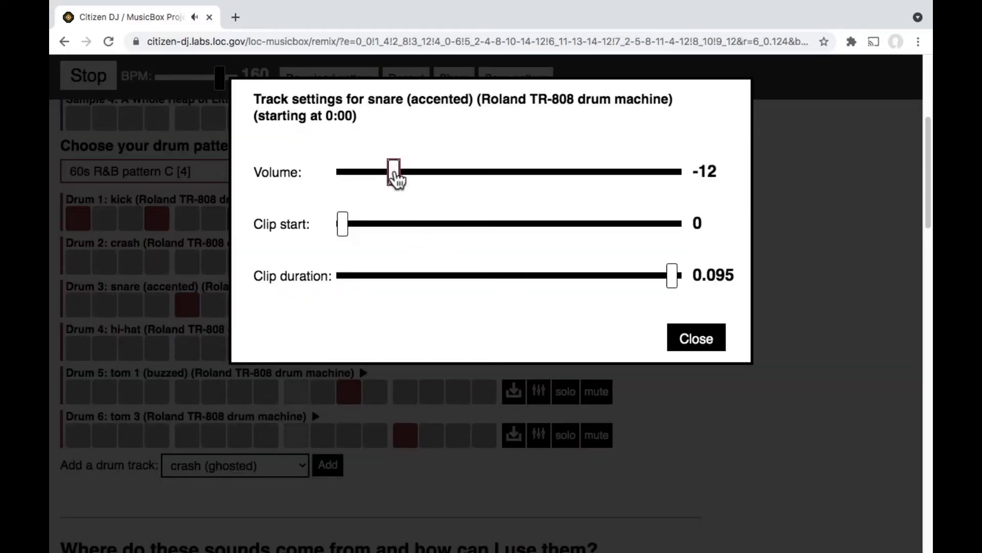
drag(393, 179, 375, 179)
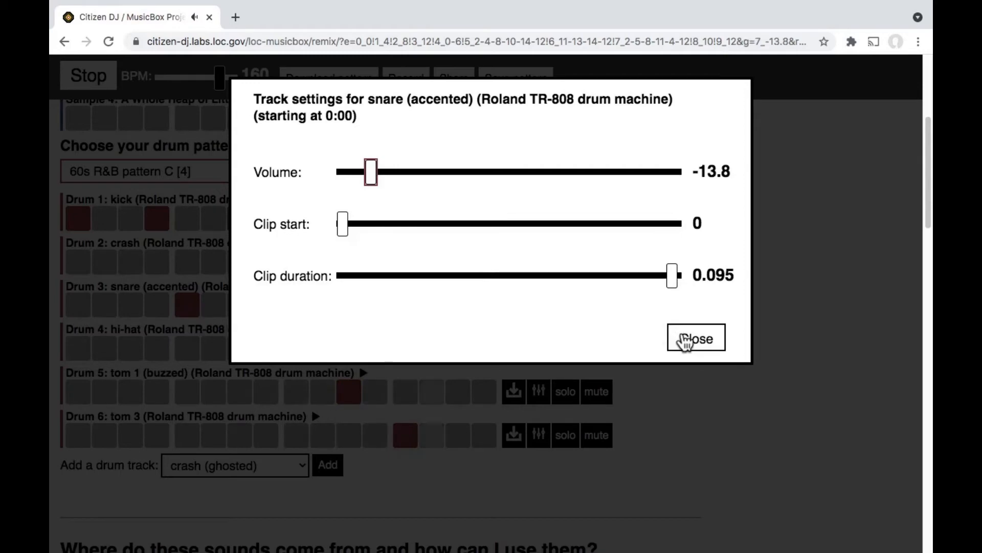
click(685, 336)
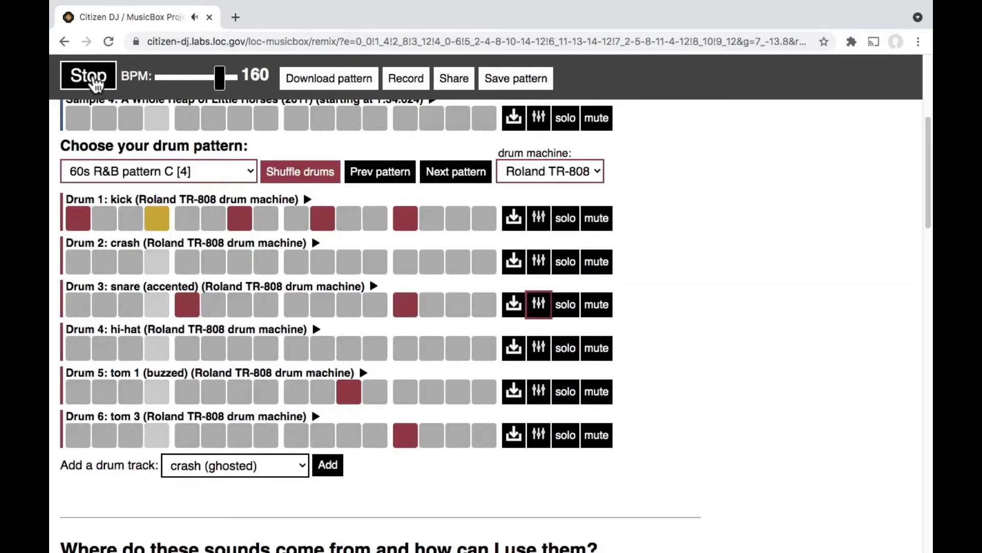
Stop playback, fill all 16 steps of the hi-hat track, and play it back soloed
click(93, 81)
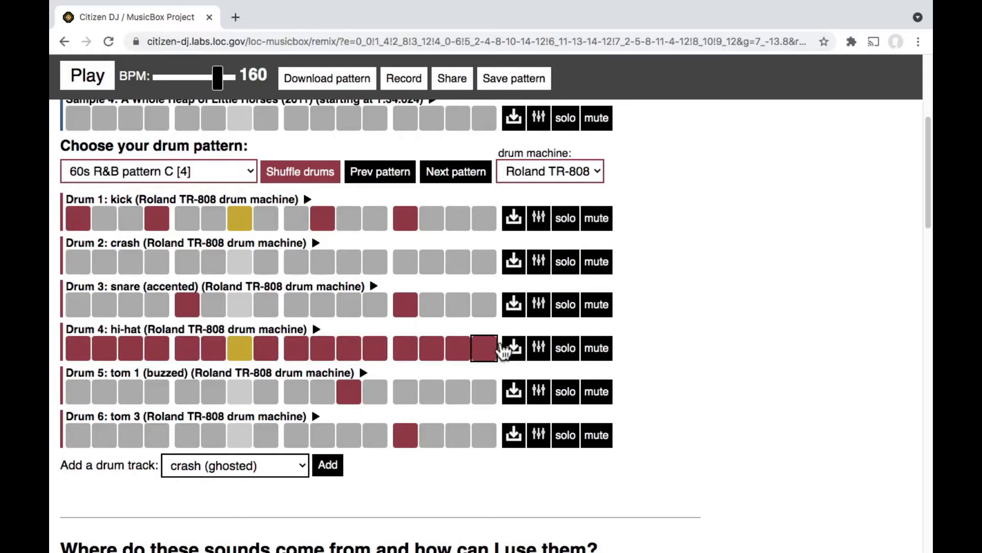
click(566, 349)
click(90, 81)
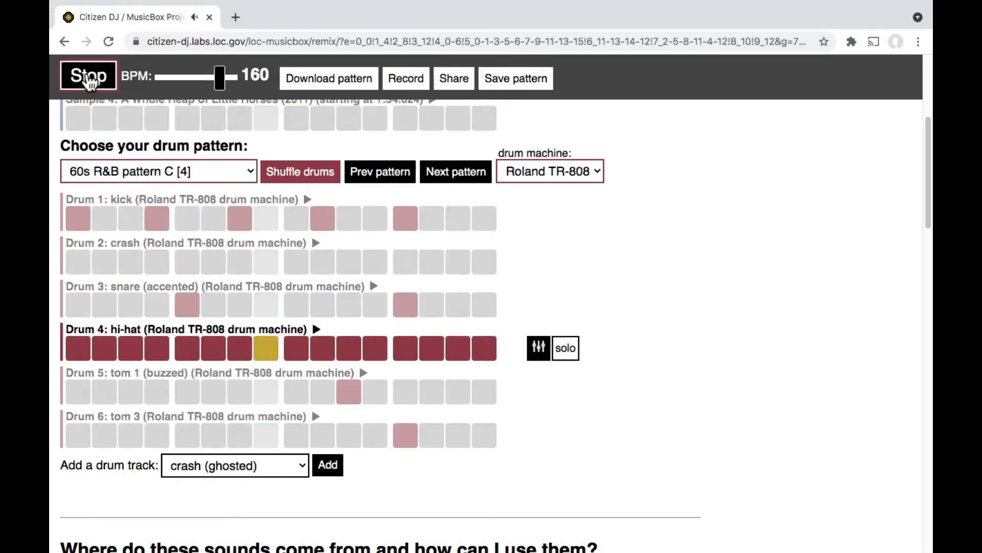
Thin the hi-hat track so only steps 1, 3, 6, 9, 11, 14 and 16 stay filled, and turn off its solo
click(105, 350)
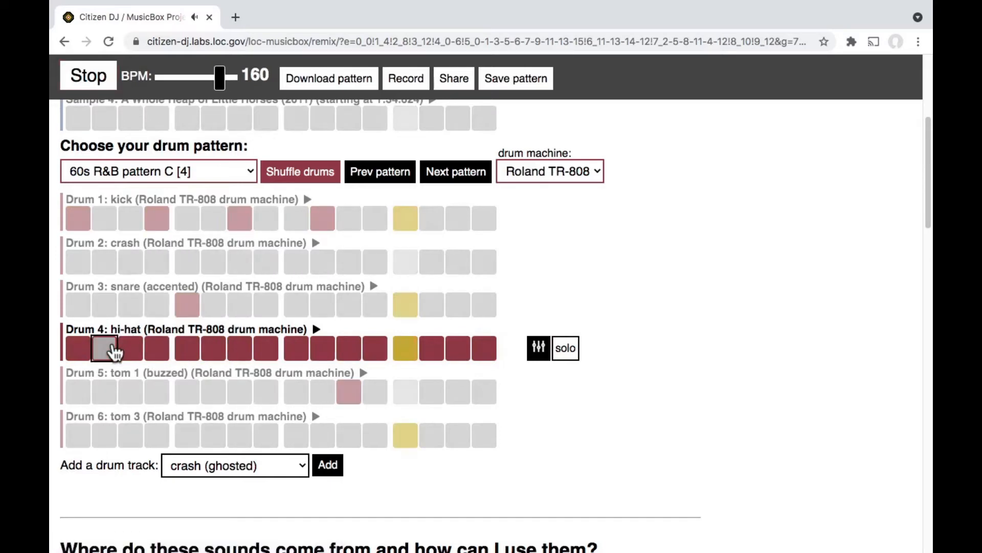
click(131, 350)
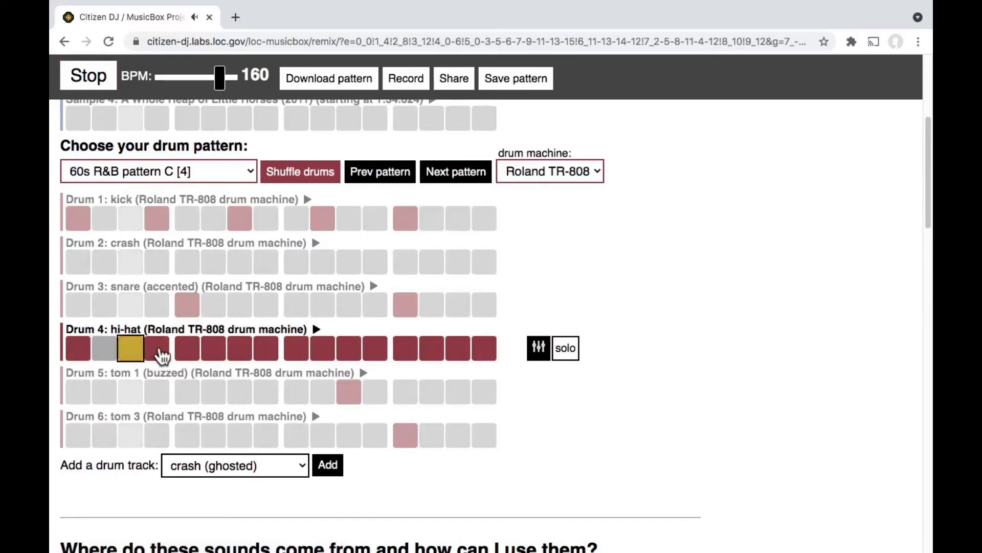
click(160, 350)
click(186, 350)
click(243, 349)
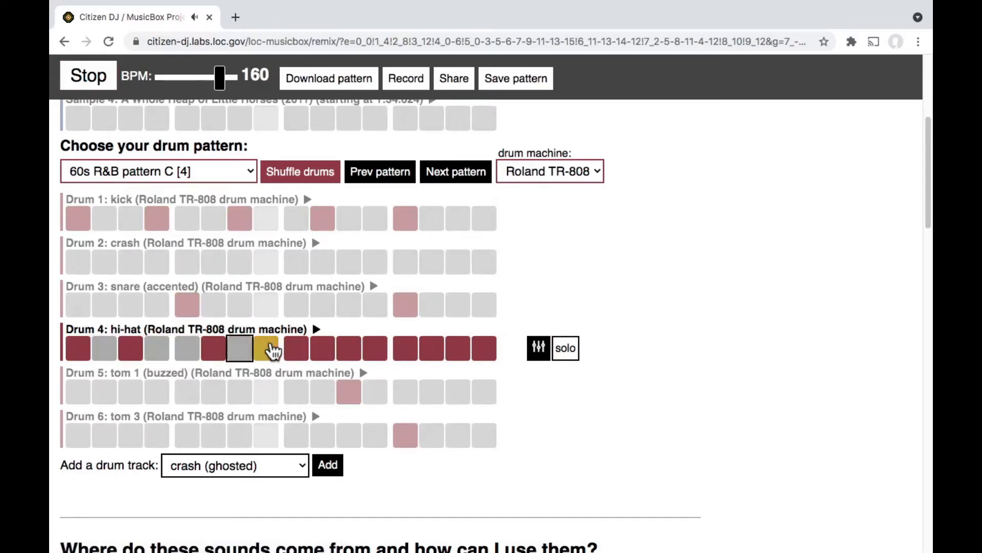
click(266, 348)
click(323, 348)
click(374, 352)
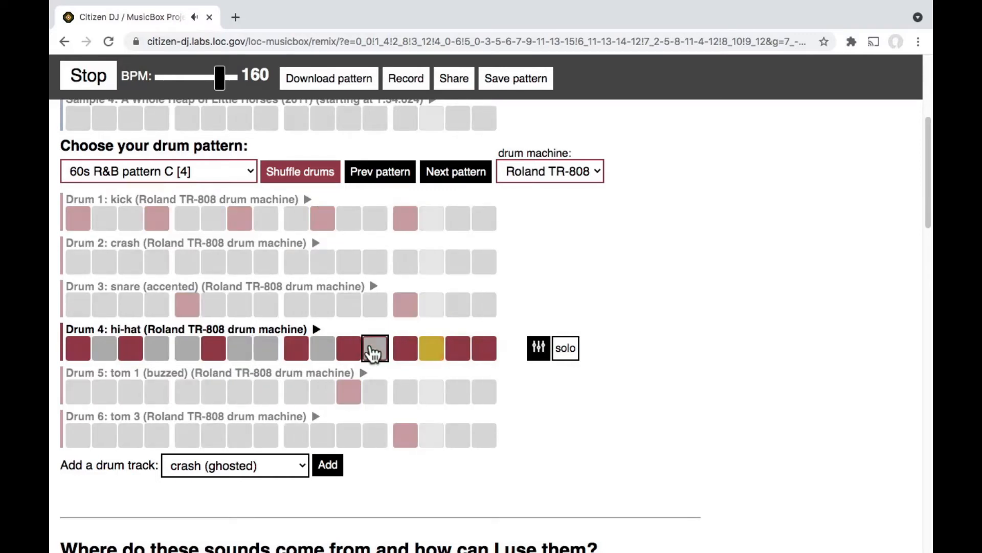
click(407, 353)
click(461, 354)
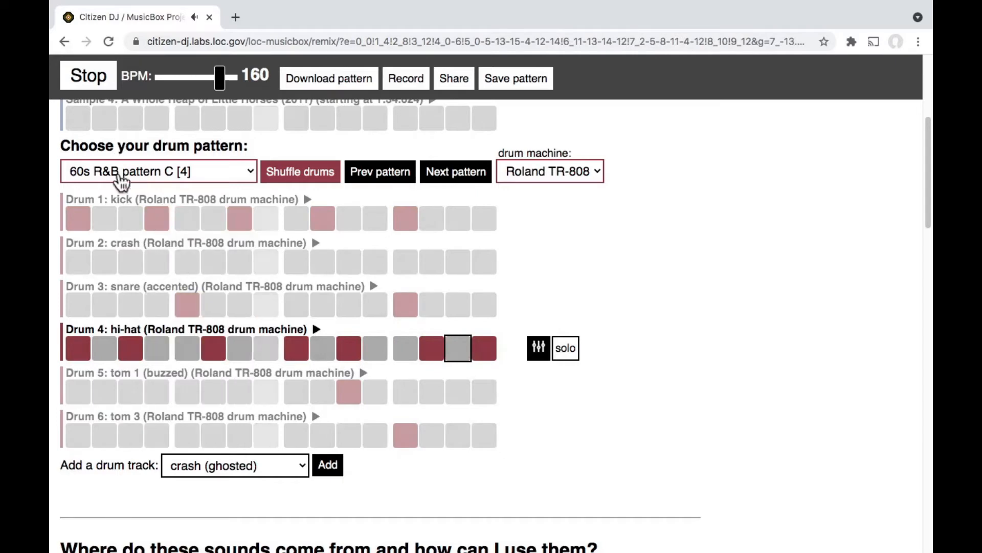
click(565, 349)
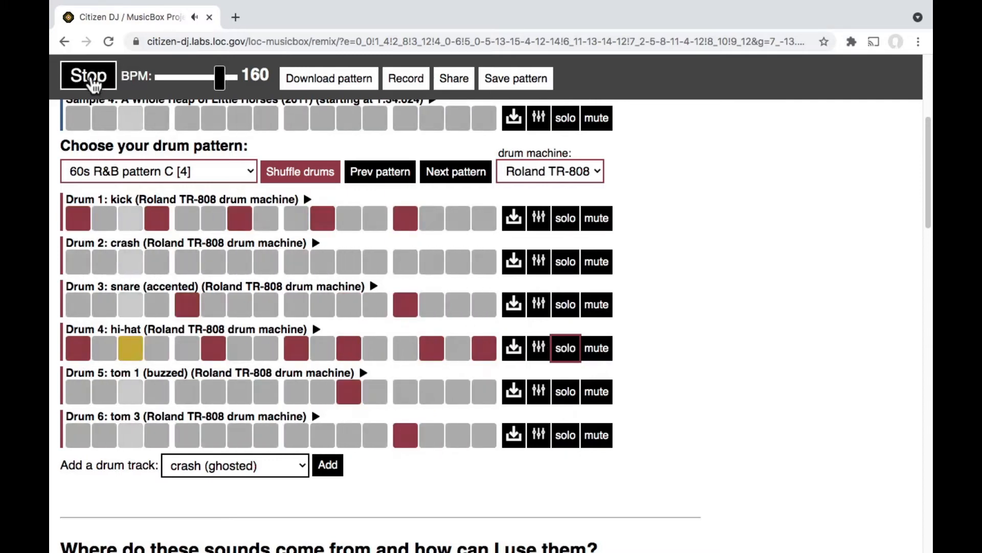
Place hits for sample 1 on steps 1, 4, 7, 10 and 13, matching the kick, and restart playback
scroll(136, 271, up, 5)
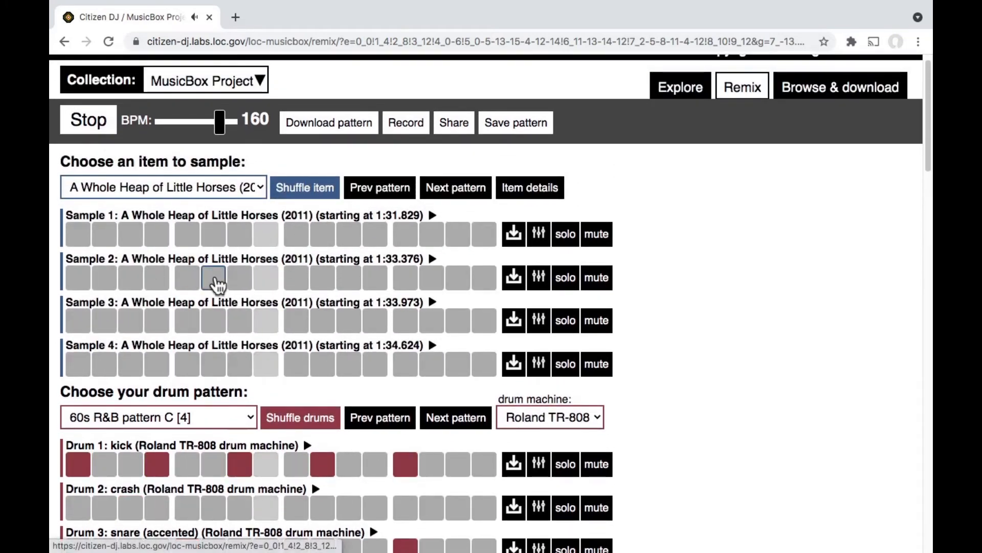
click(89, 121)
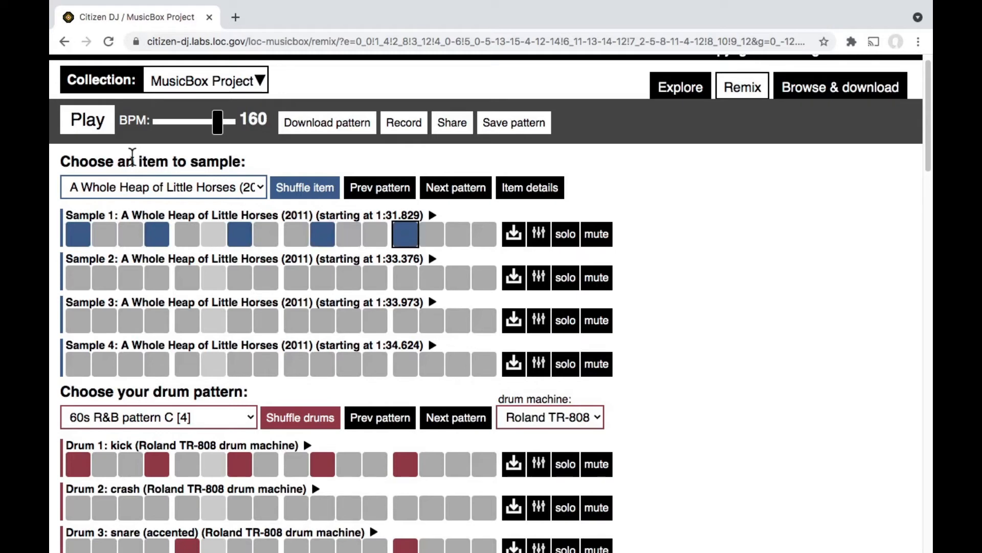
click(76, 132)
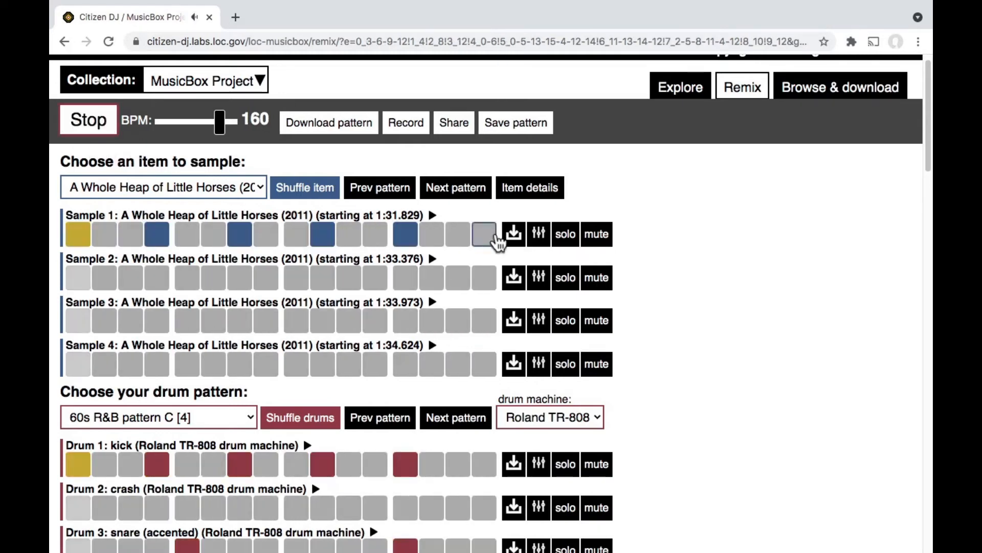
Set sample 1's volume to -13.6, clip start to 2.775 and clip duration to 0.45 in its track settings
click(537, 236)
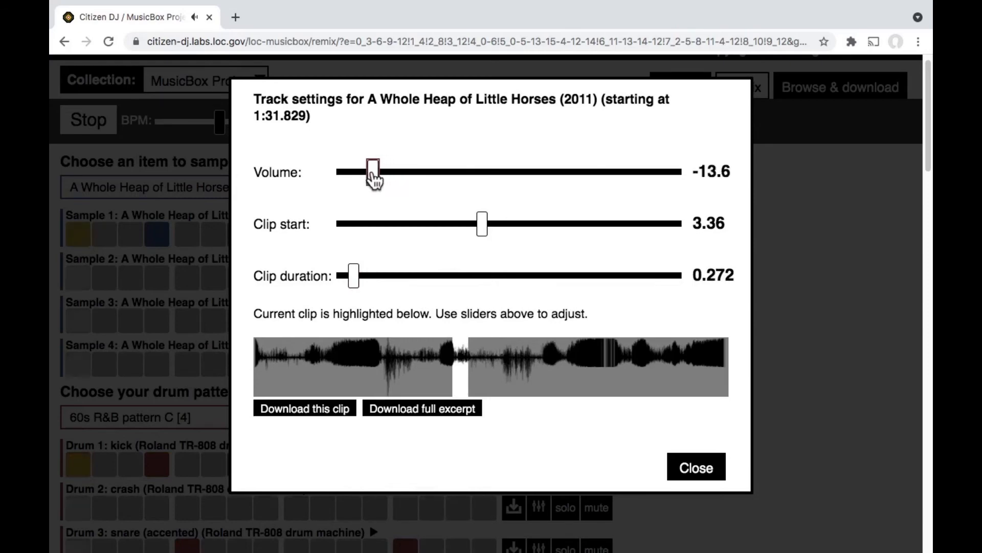
drag(482, 225, 457, 230)
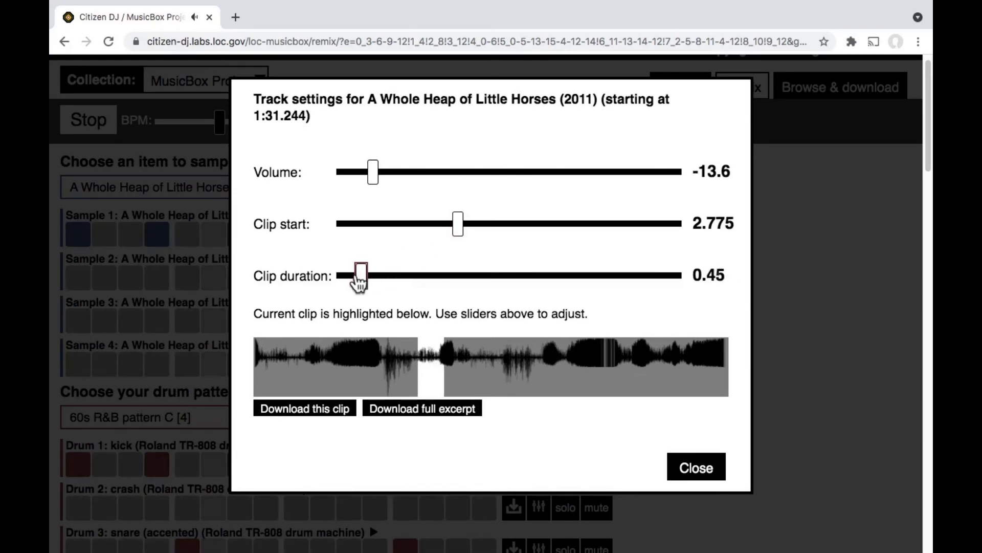
click(697, 467)
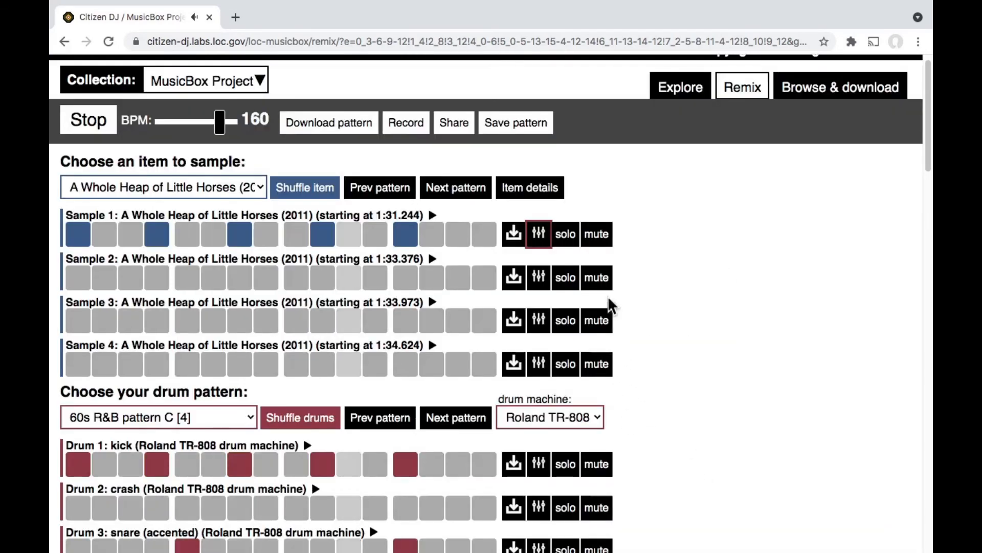
Mute sample 1 and place hits on step 7 of sample 2 and step 13 of sample 4
click(597, 234)
click(238, 278)
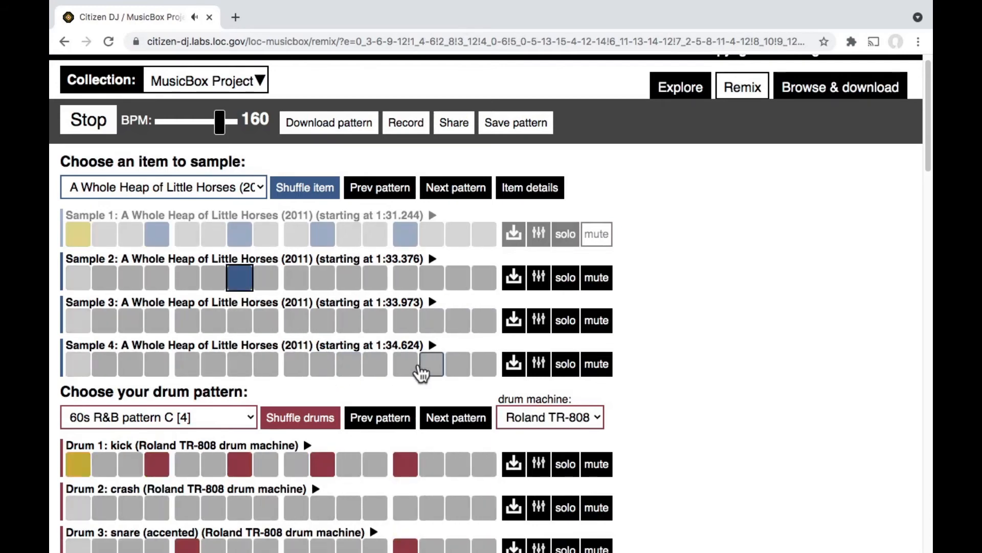
click(405, 364)
Remove sample 1's hits on steps 13 and 7, and unmute the track
click(405, 237)
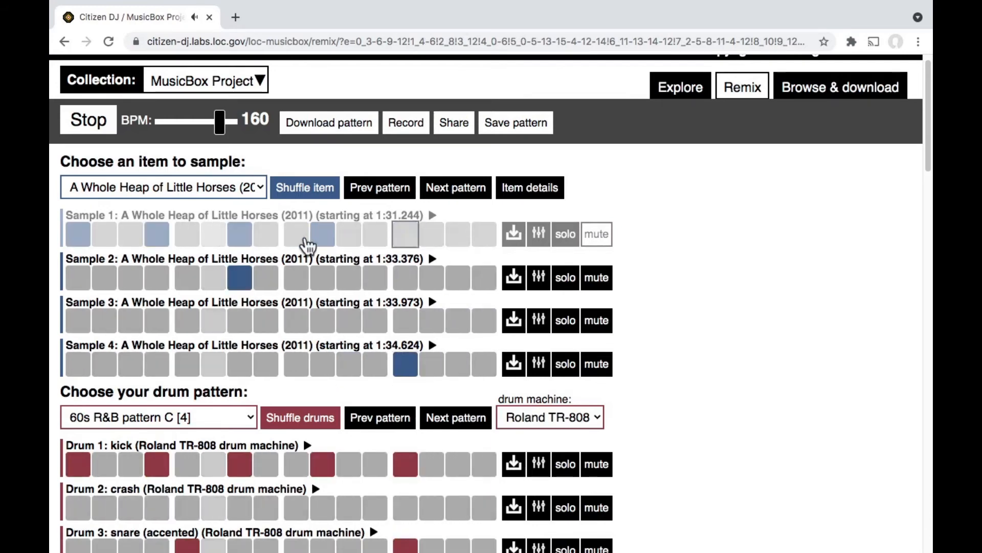
click(241, 237)
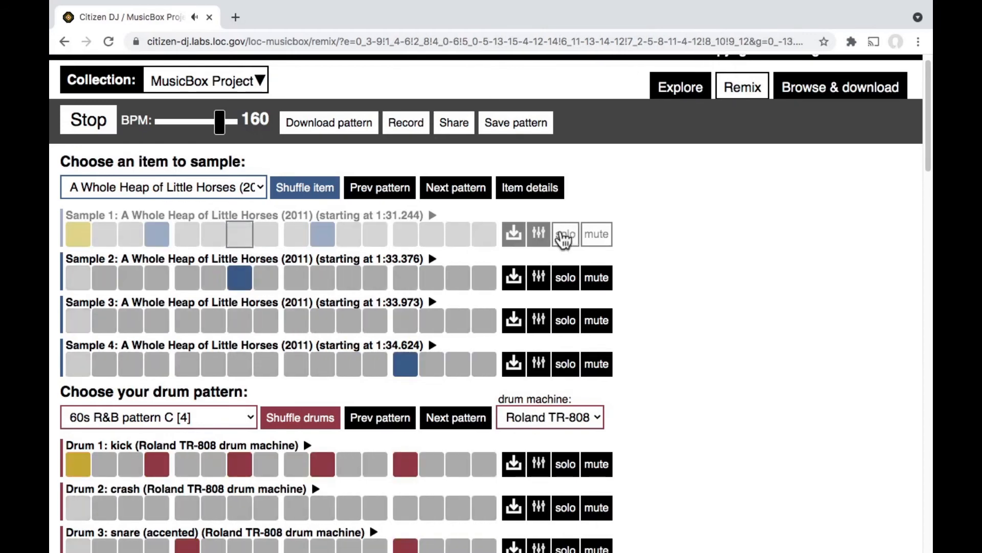
click(596, 234)
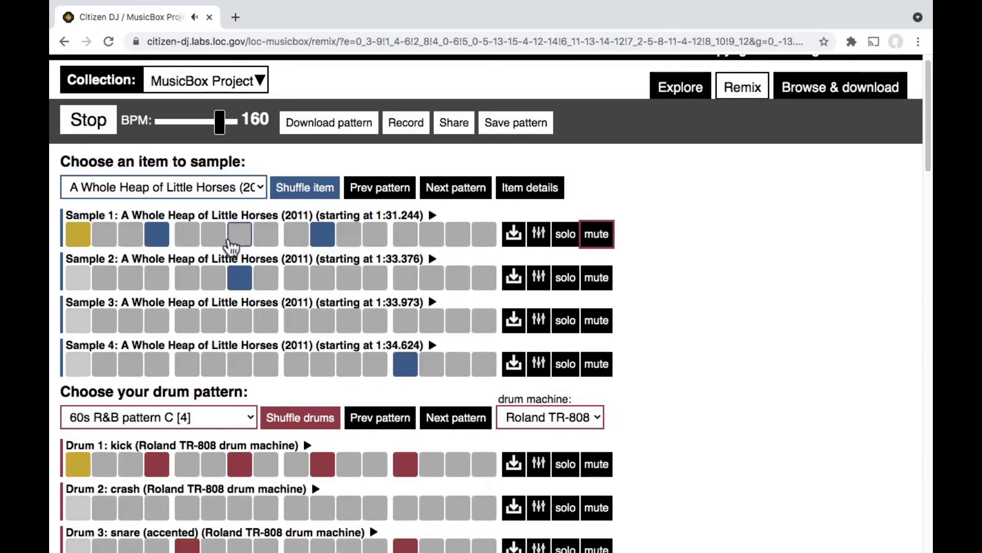
Remove sample 1's hit on step 10 and add hits on steps 6, 9, 12 and 15
click(213, 233)
click(323, 234)
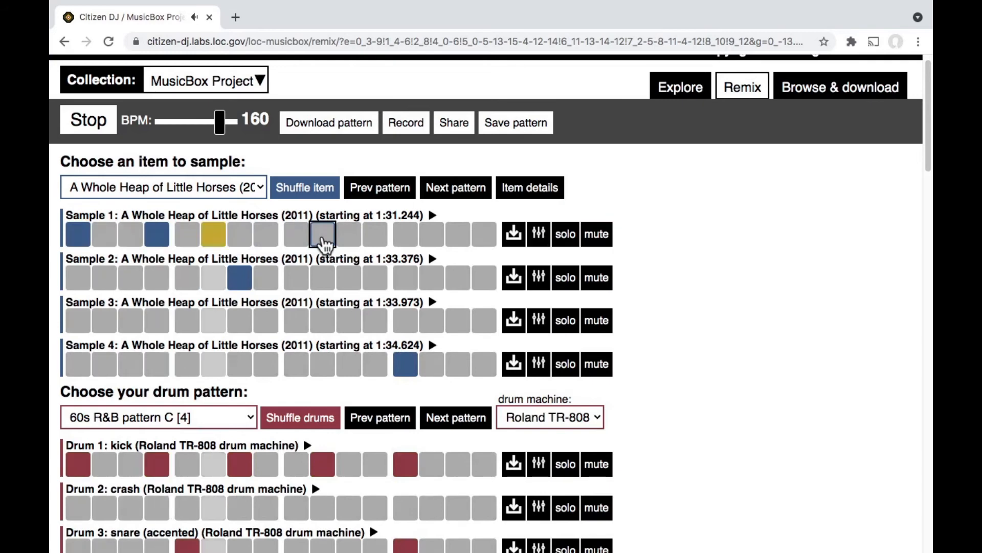
click(297, 235)
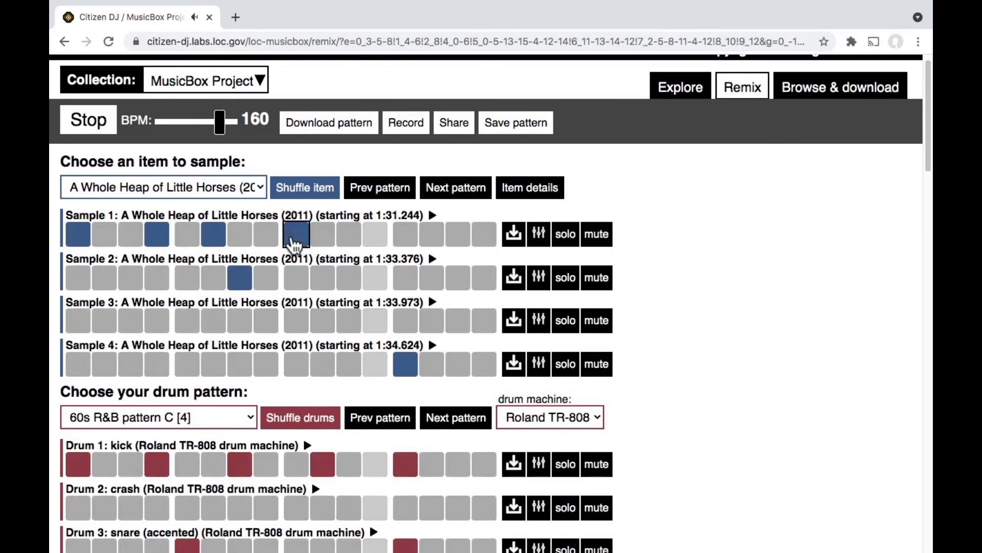
click(375, 236)
click(458, 235)
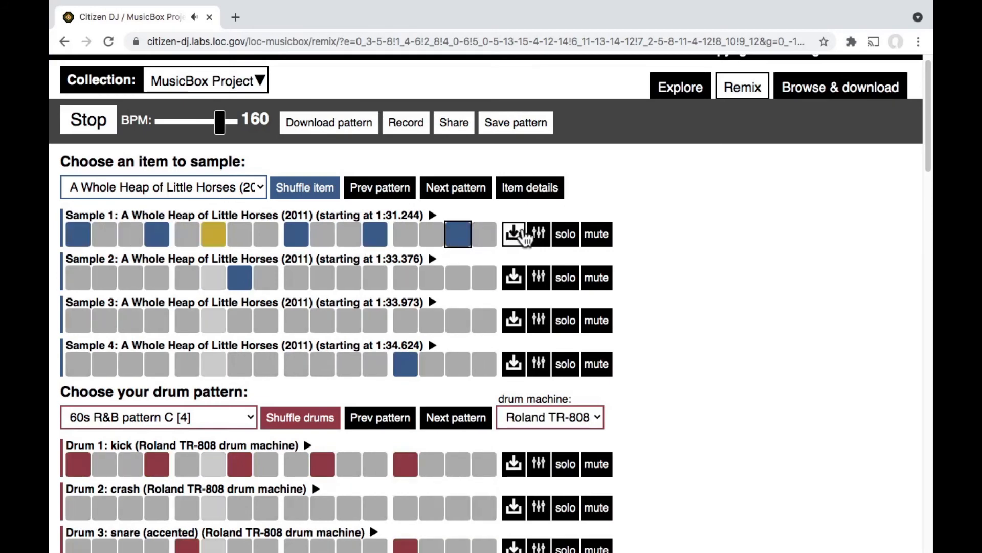
Try earlier clip starts and a slightly lower volume for sample 1 in its track settings, settling on a clip start of 2.75
click(539, 234)
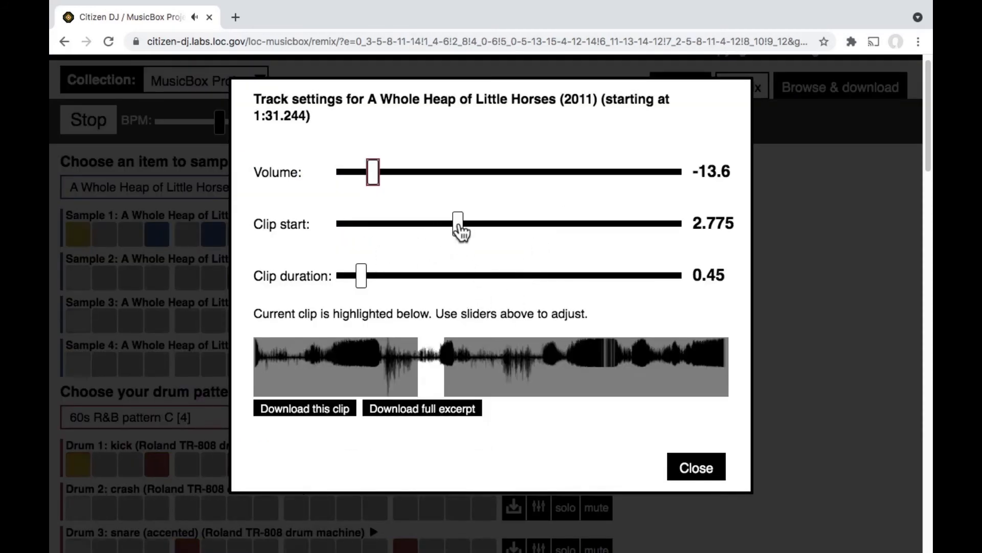
drag(460, 231, 436, 230)
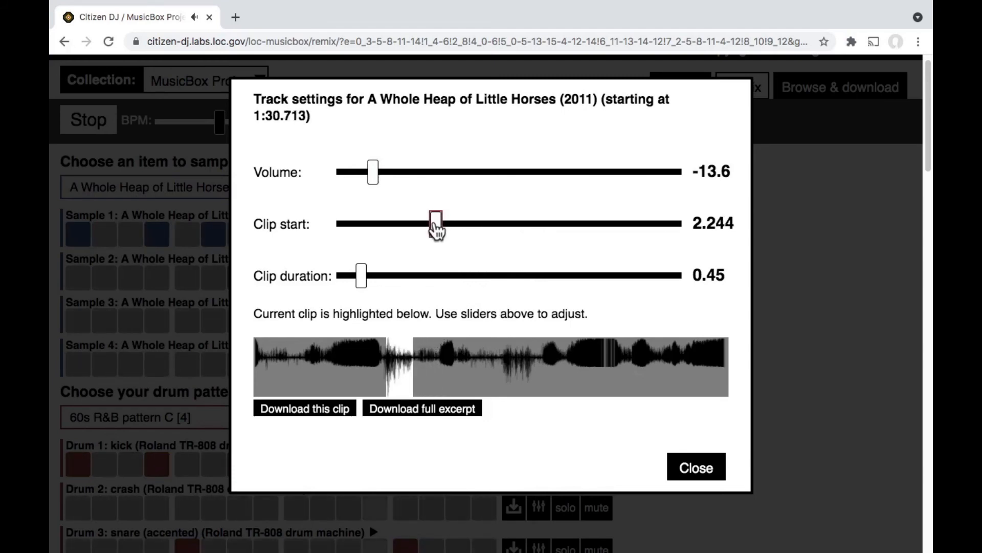
drag(436, 230, 457, 231)
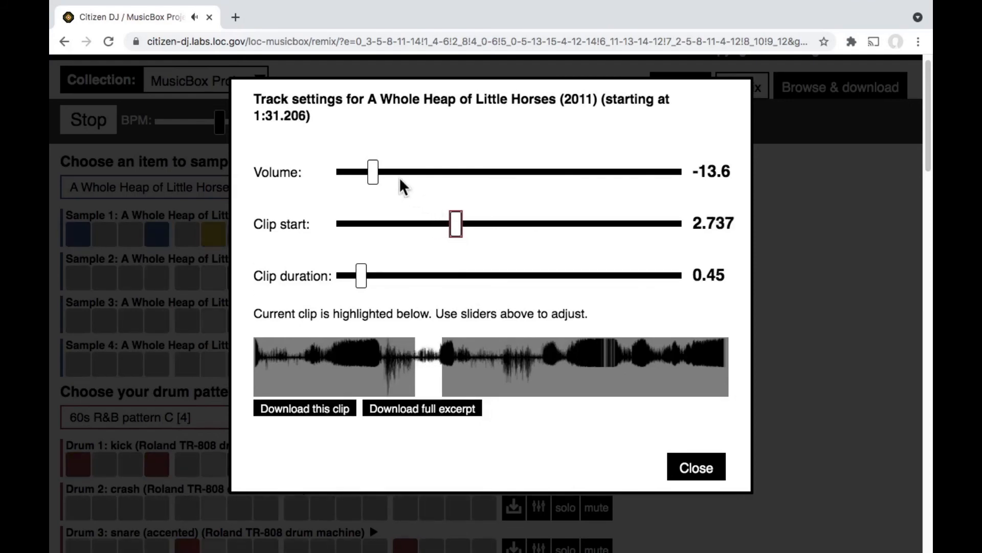
drag(377, 174, 367, 175)
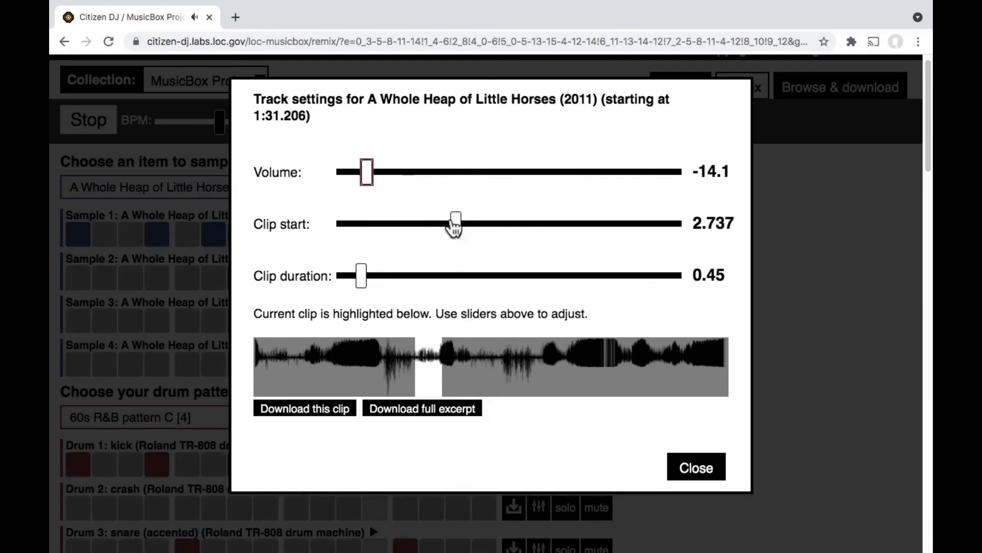
click(455, 225)
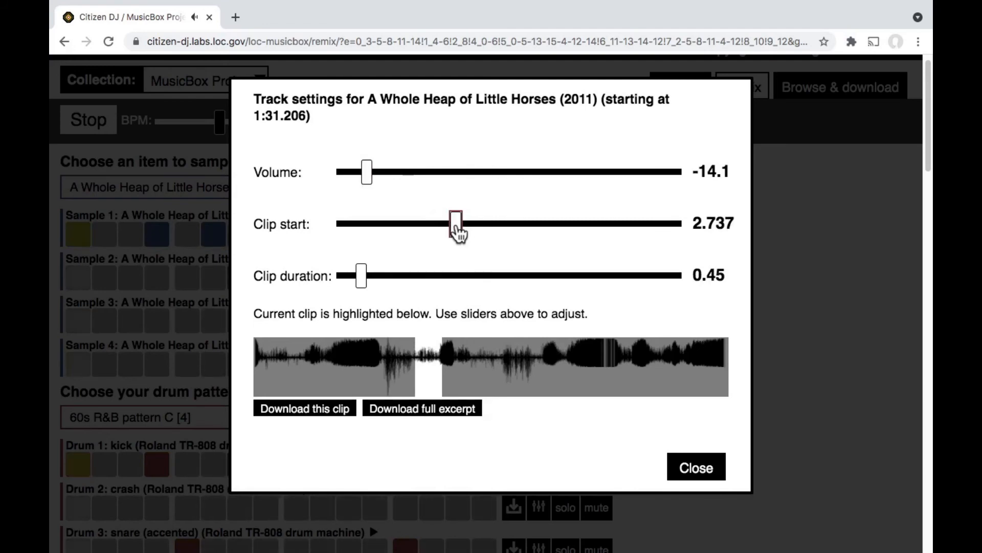
drag(458, 233, 437, 234)
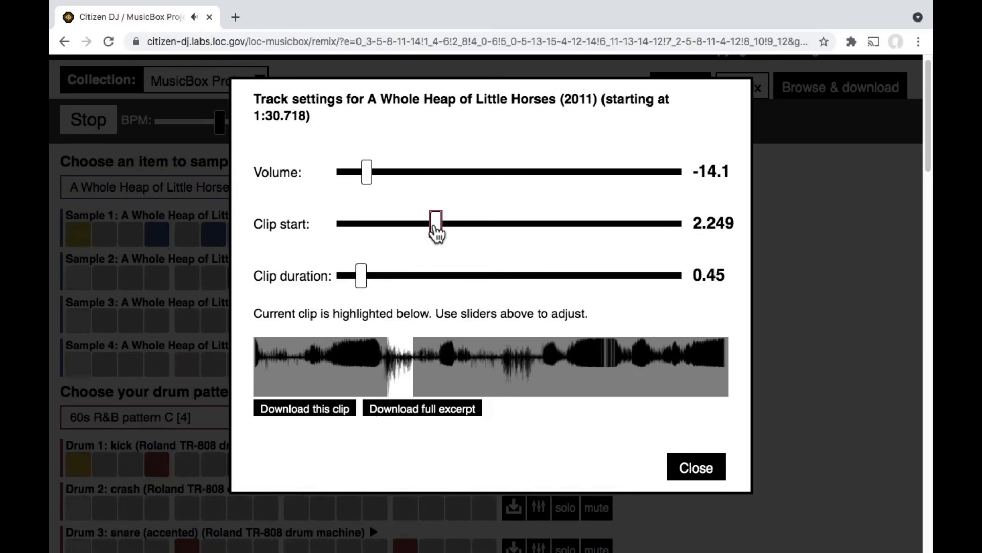
drag(436, 233, 458, 232)
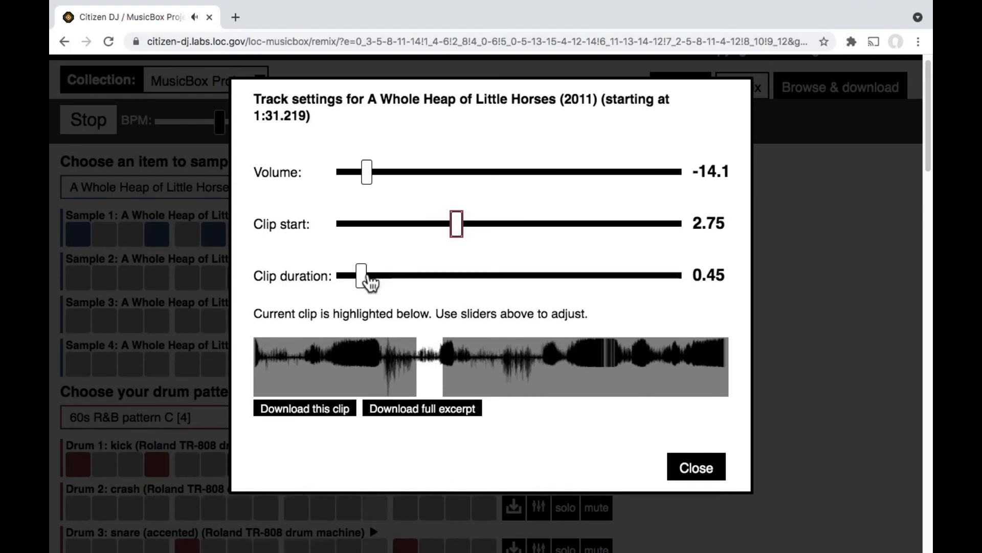
Shorten sample 1's clip duration to 0.306, lower its volume to -15.3, and stop playback
drag(363, 277, 355, 280)
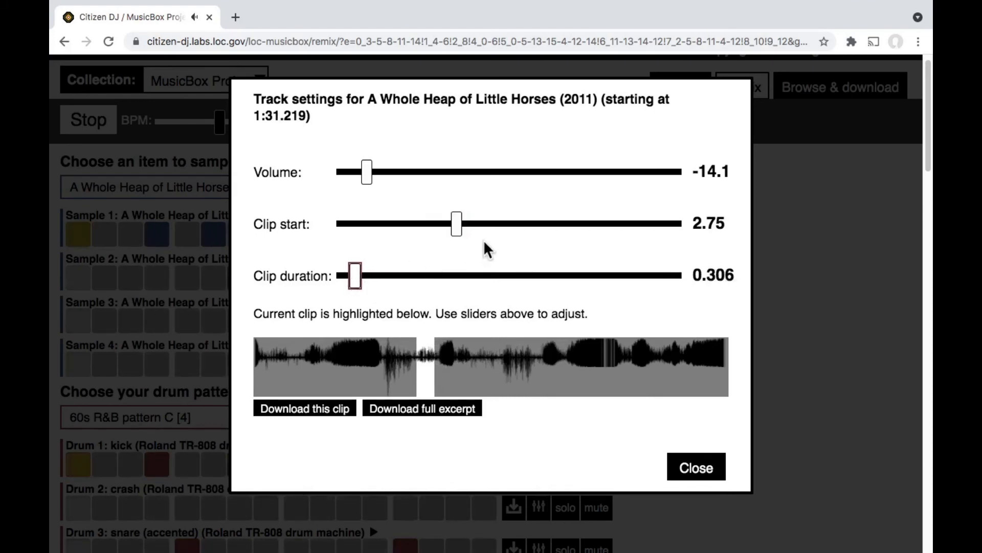
drag(366, 181, 352, 175)
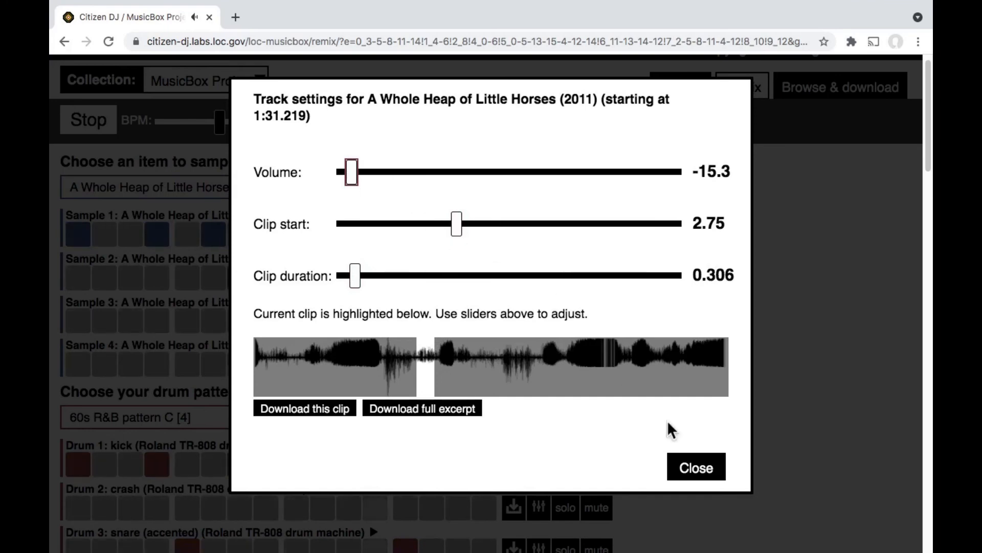
click(688, 470)
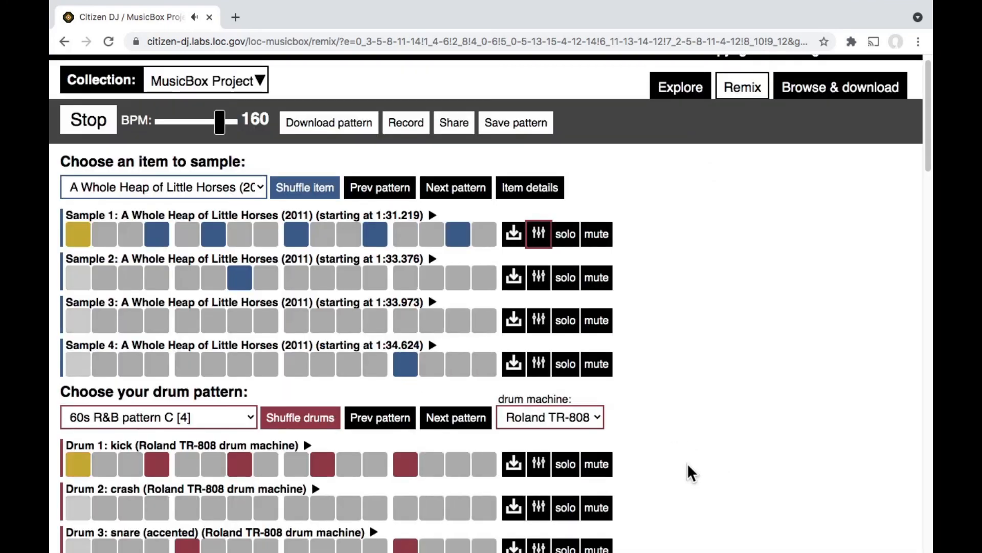
key(space)
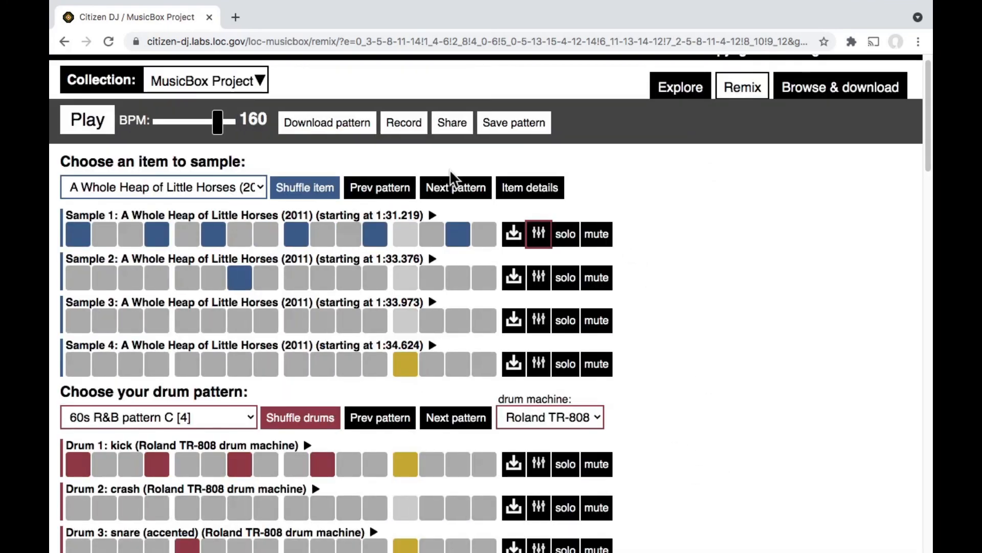